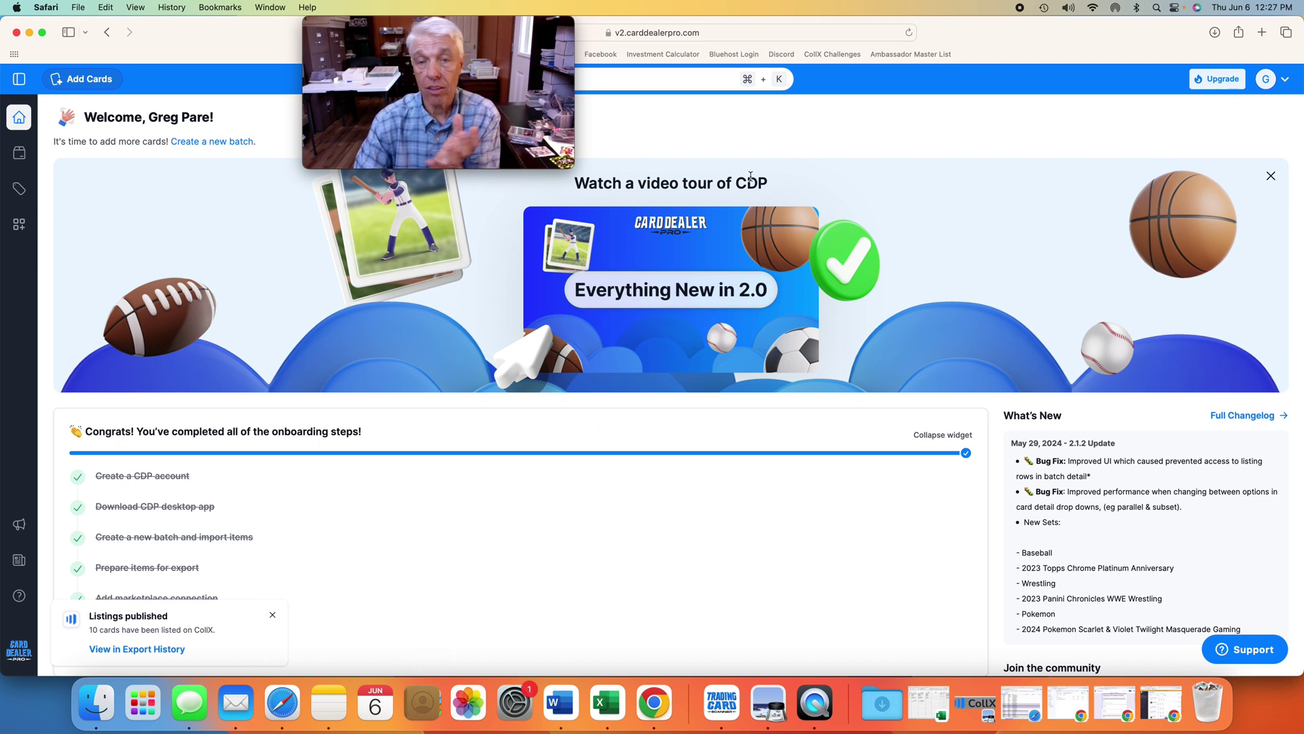
left_click(18, 157)
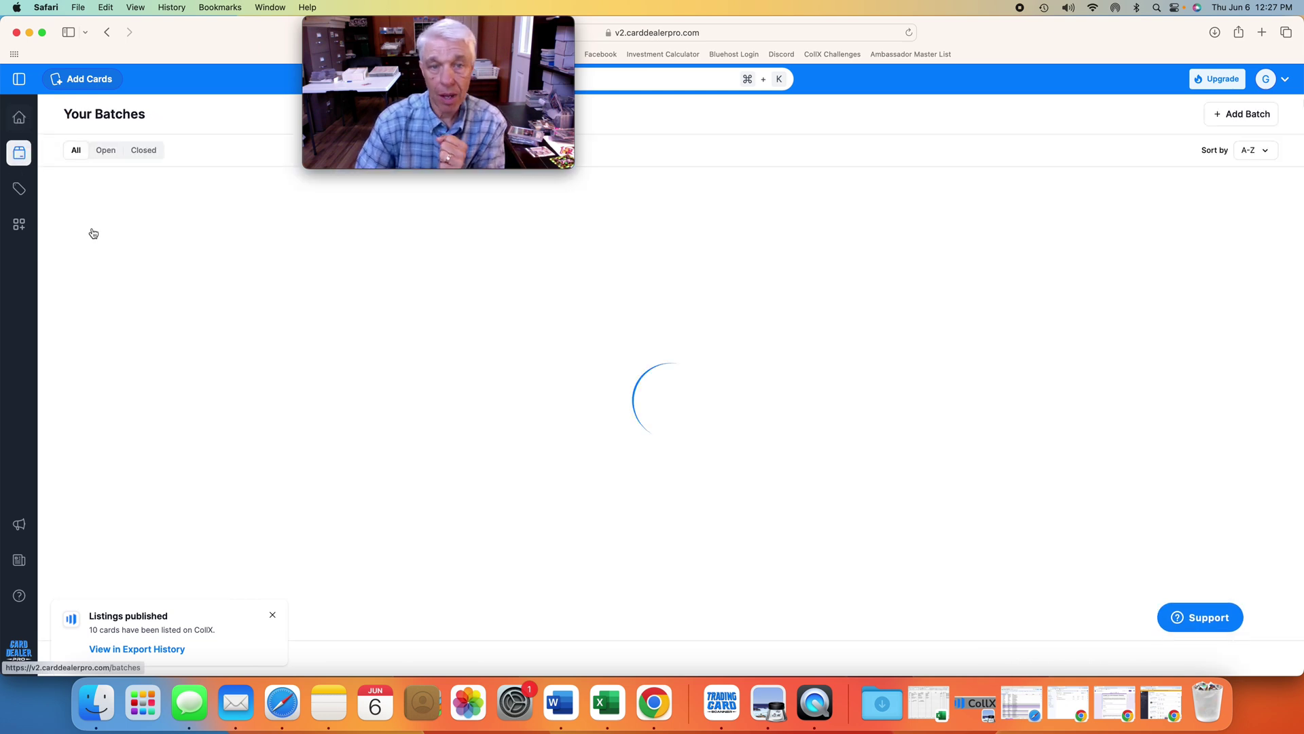
scroll(608, 430, "down", 1)
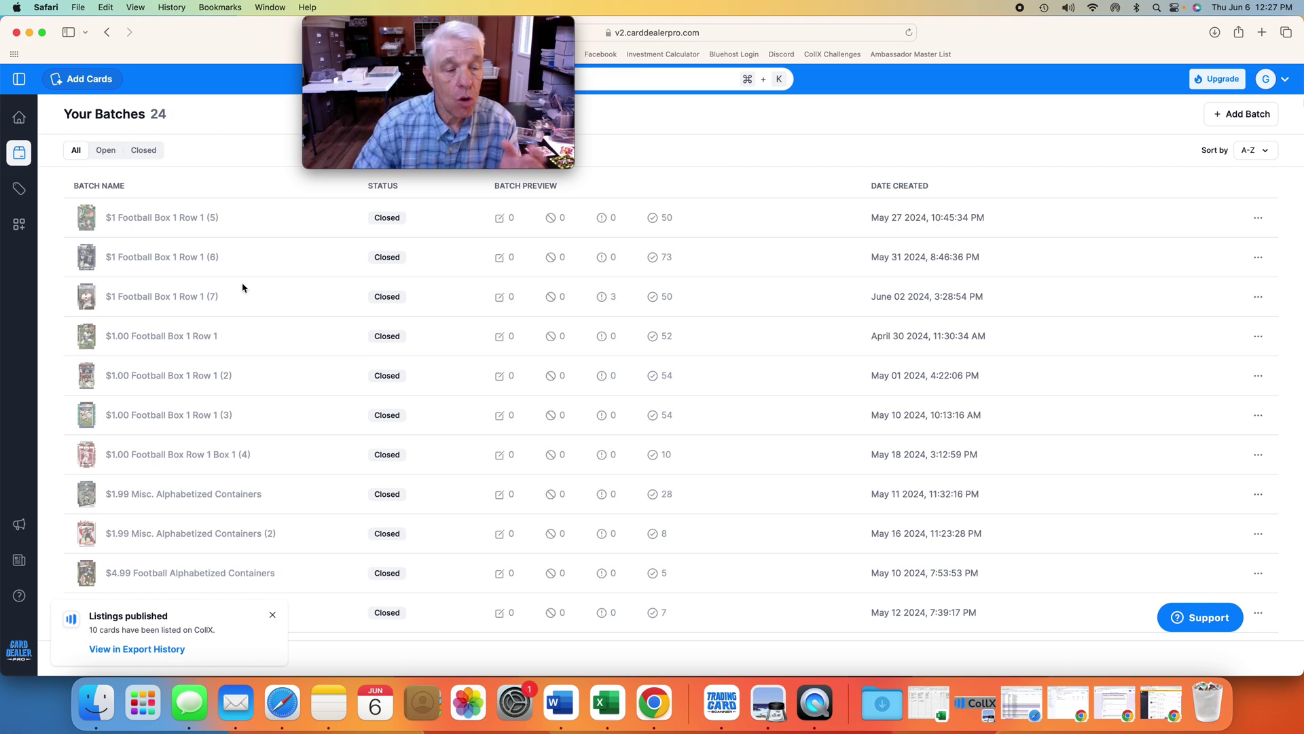
scroll(243, 288, "down", 2)
scroll(243, 288, "down", 9)
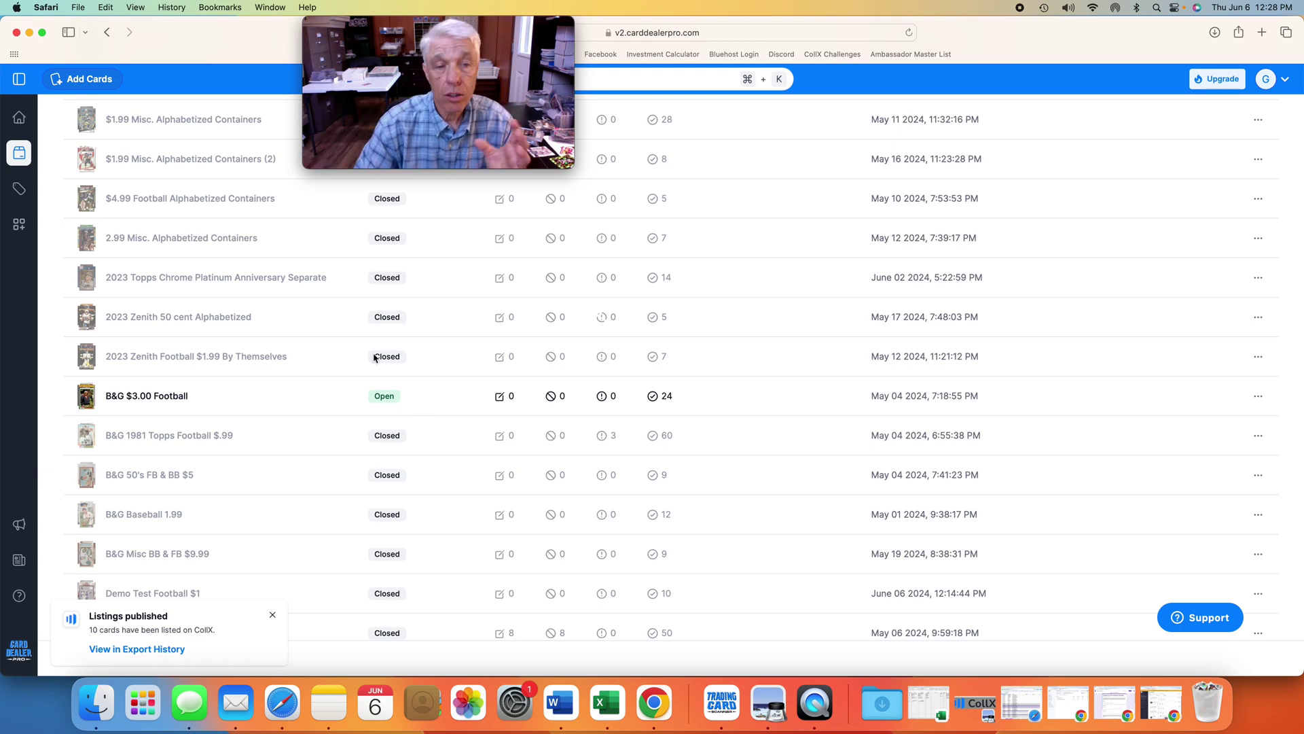
scroll(377, 357, "up", 10)
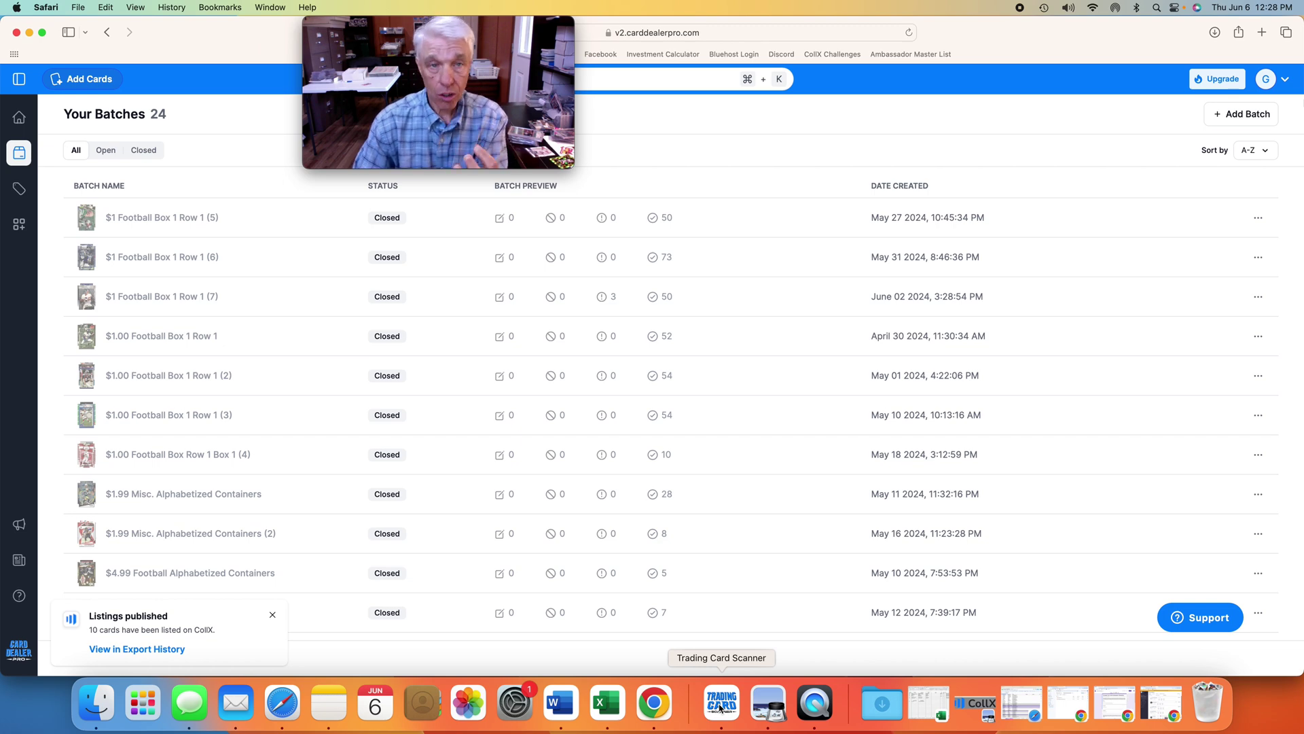
Bring Trading Card Scanner forward and list the available scanners, including the fi-8170
left_click(720, 709)
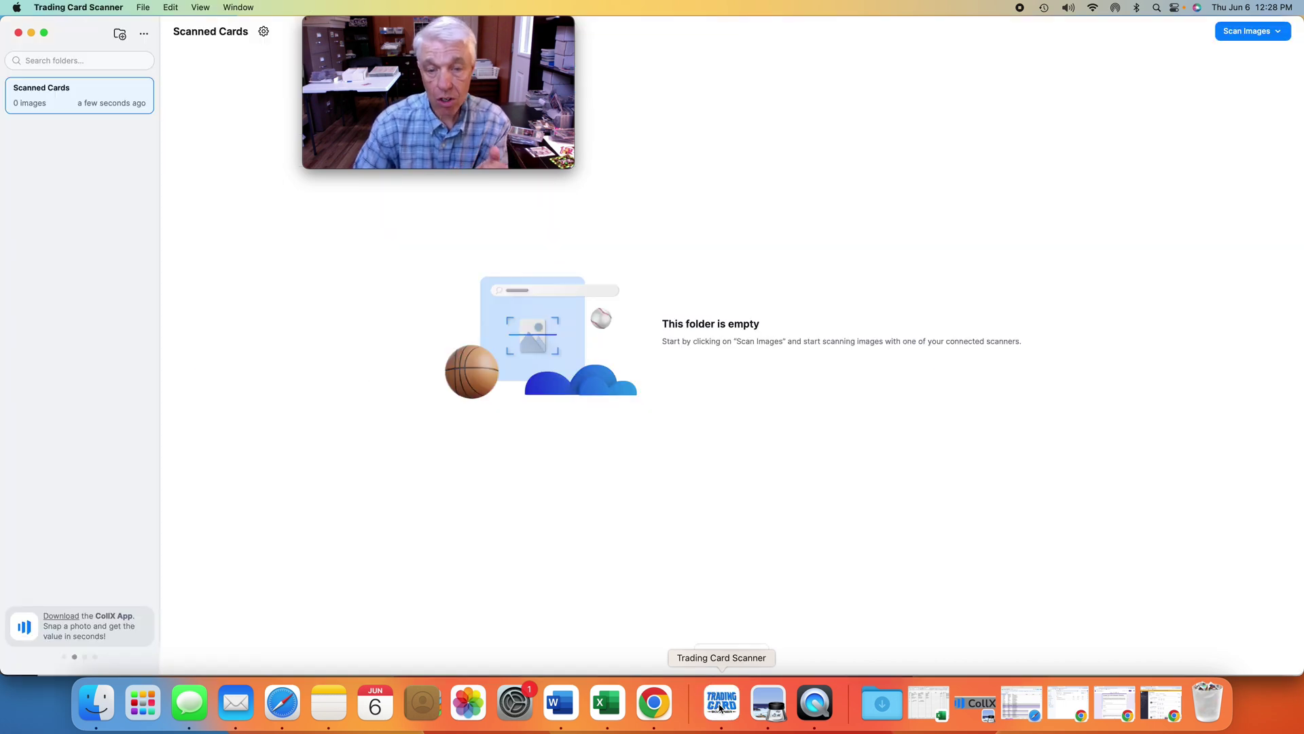
left_click(1247, 32)
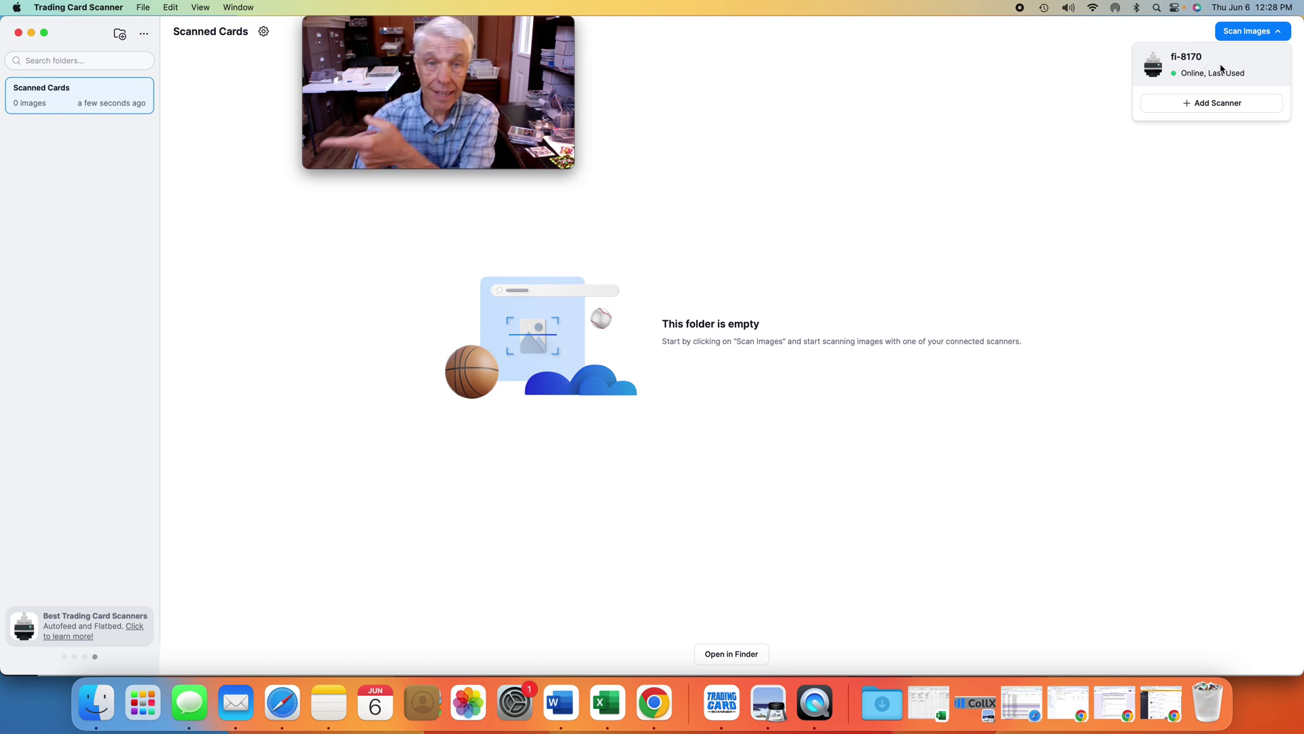
Choose the fi-8170 scanner and start scanning the stacked cards
left_click(1220, 69)
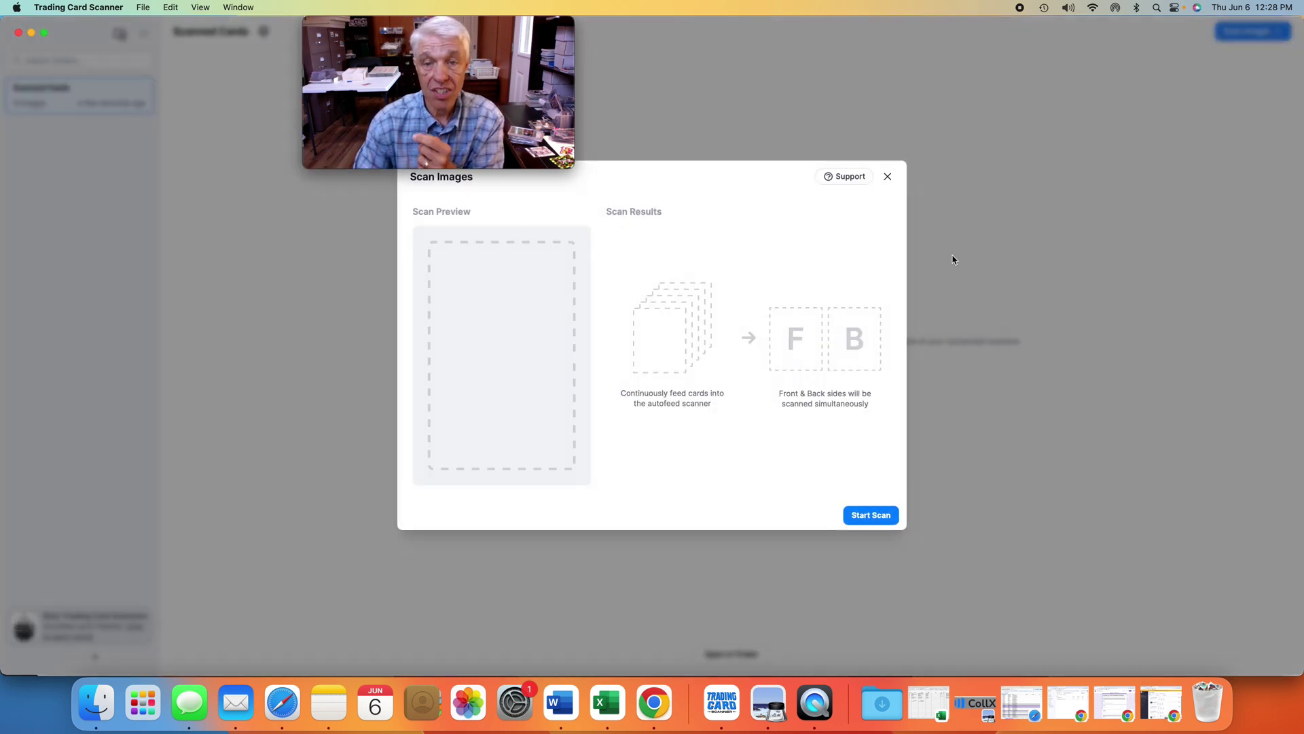
left_click(852, 522)
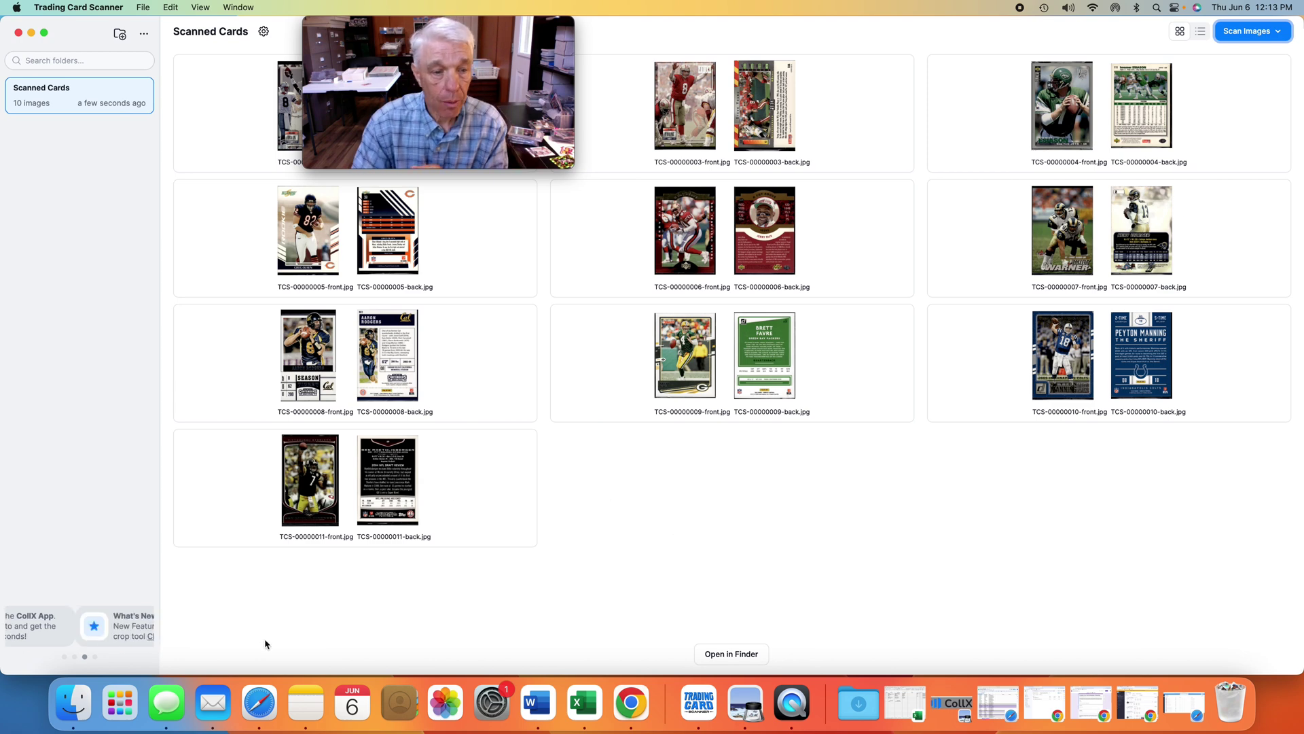
Show Safari's list of open windows from the Dock
right_click(258, 703)
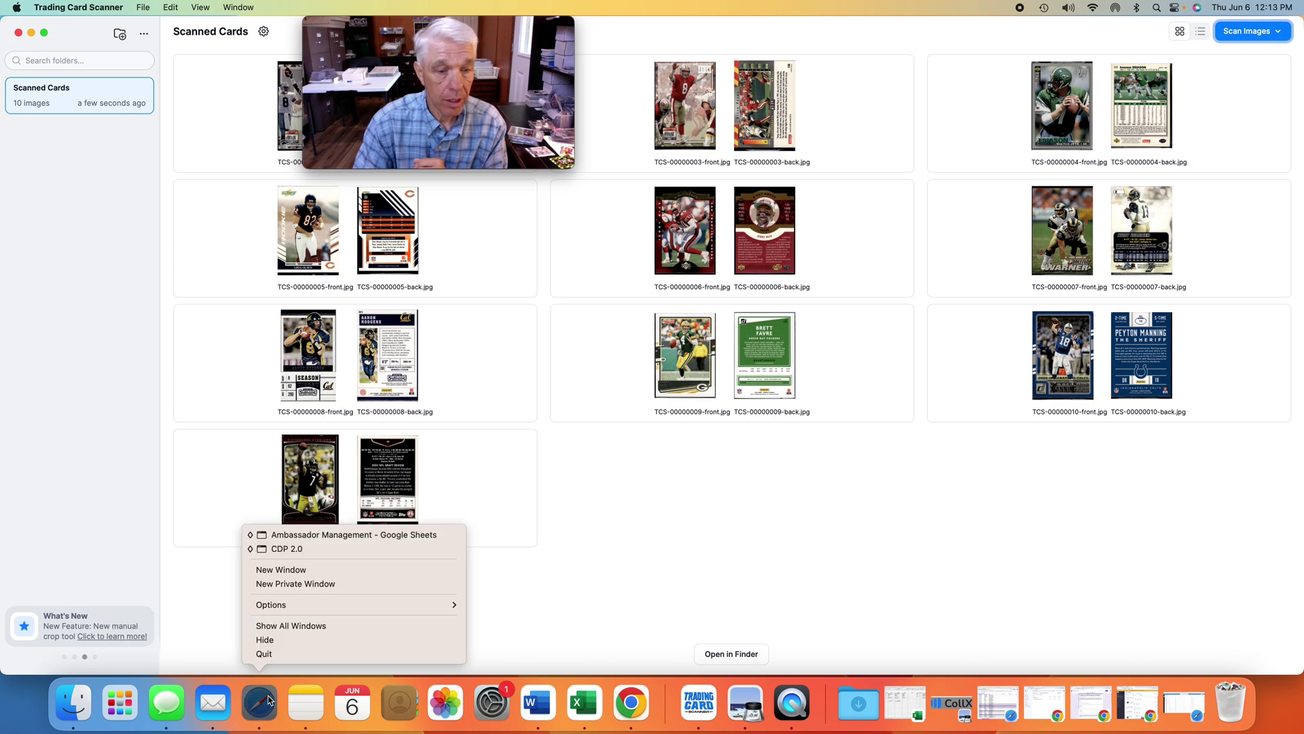
In the CDP 2.0 window, create a batch named 'Demo Test Football $1' with sport Football
left_click(302, 549)
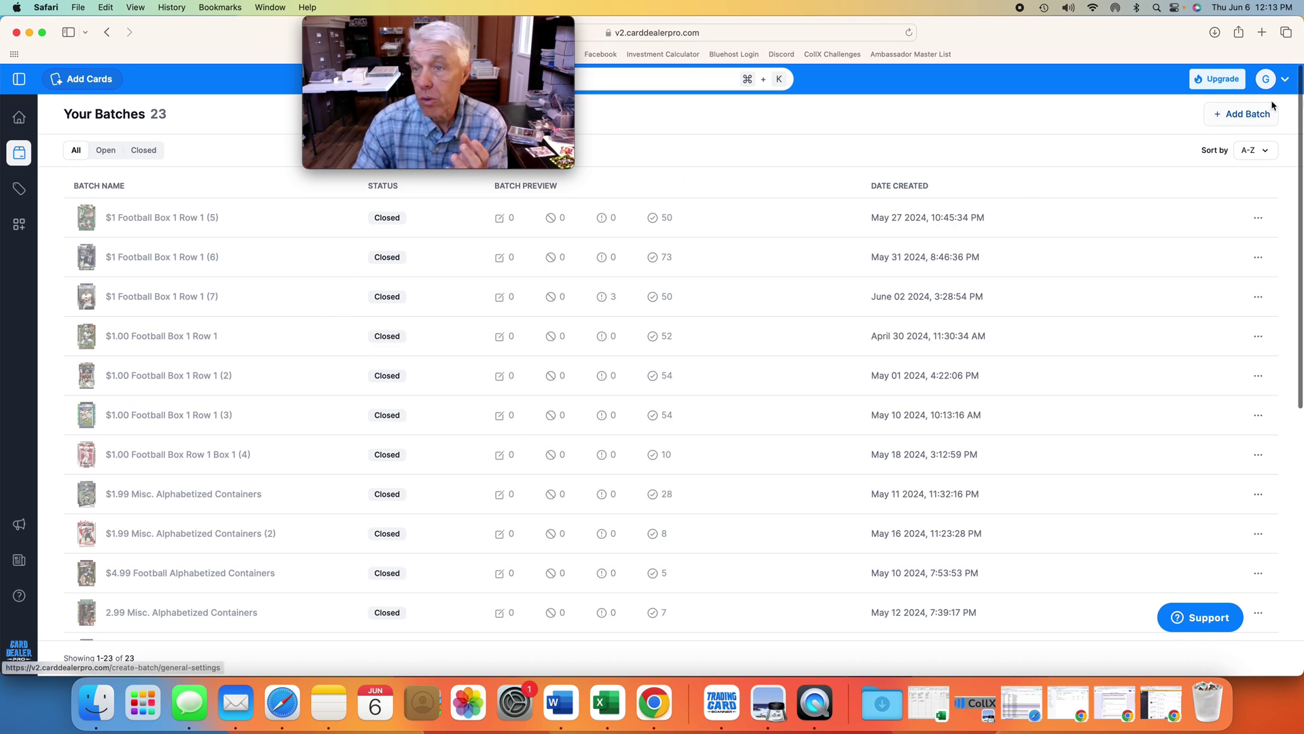
left_click(1245, 116)
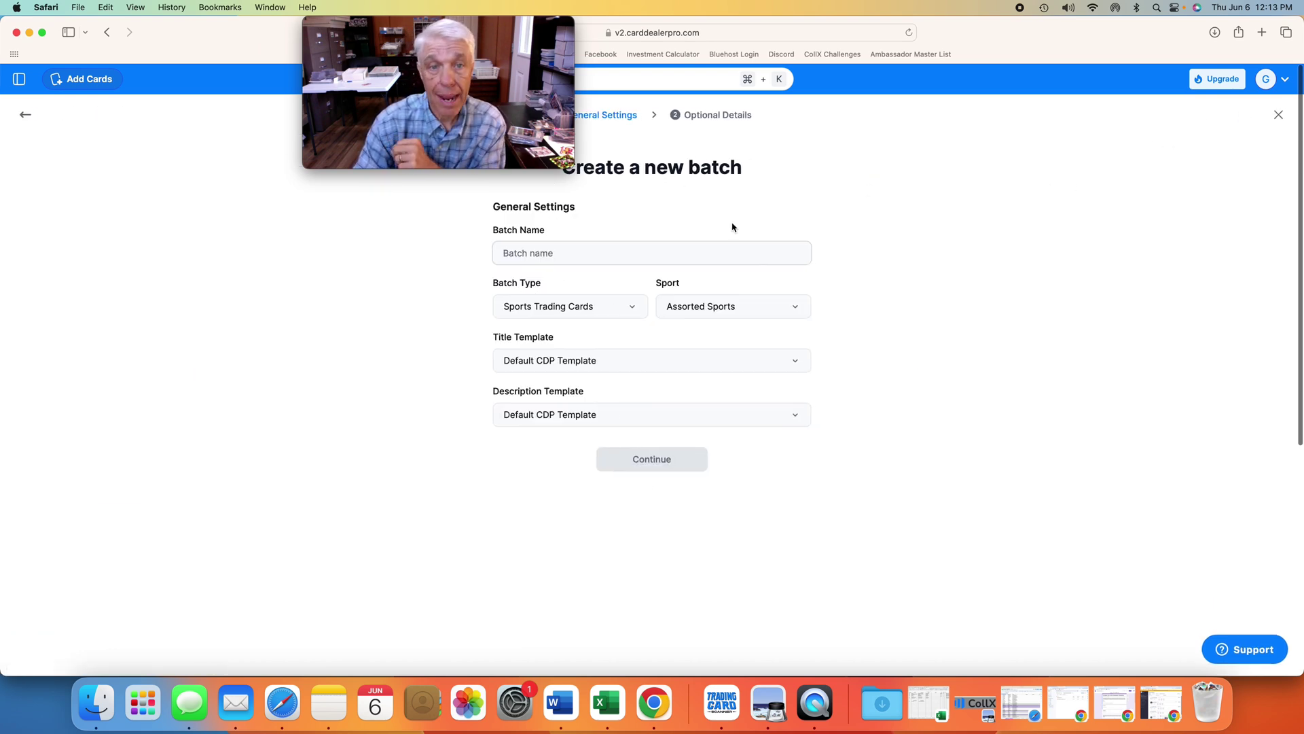
left_click(637, 251)
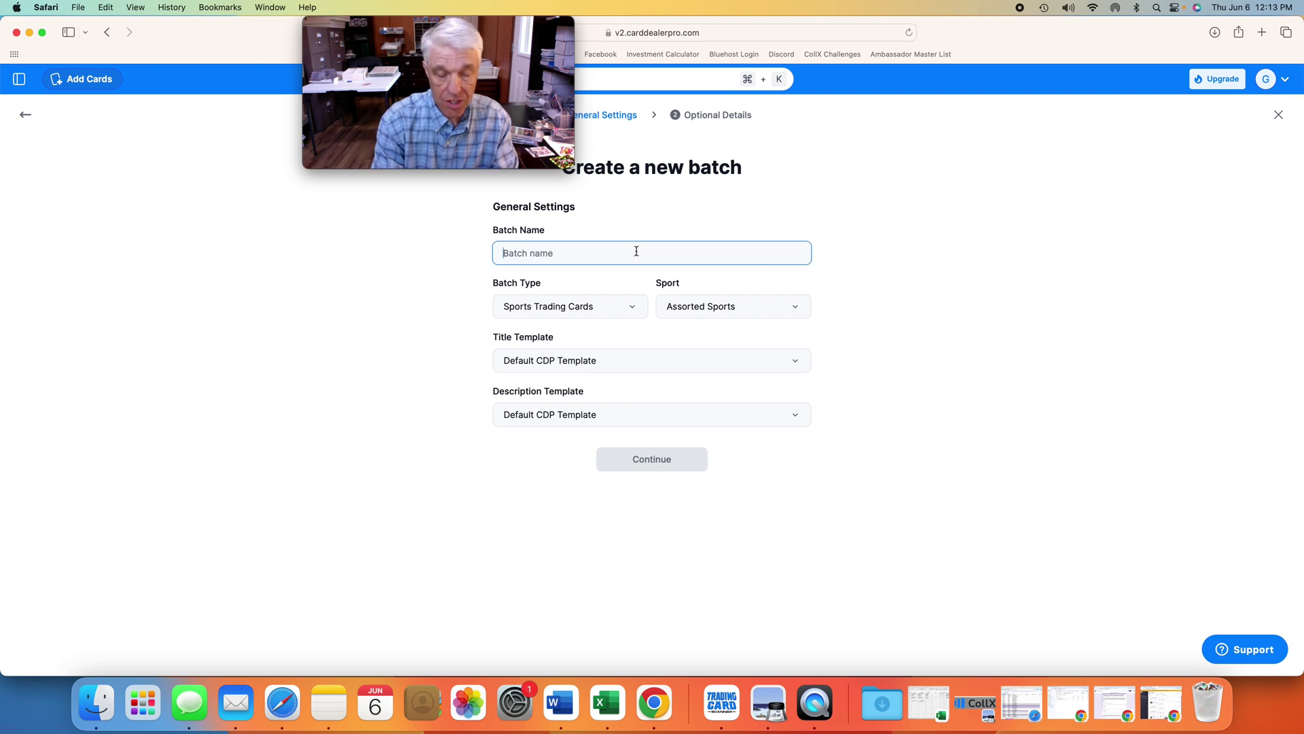
type("Demo Test Football $1")
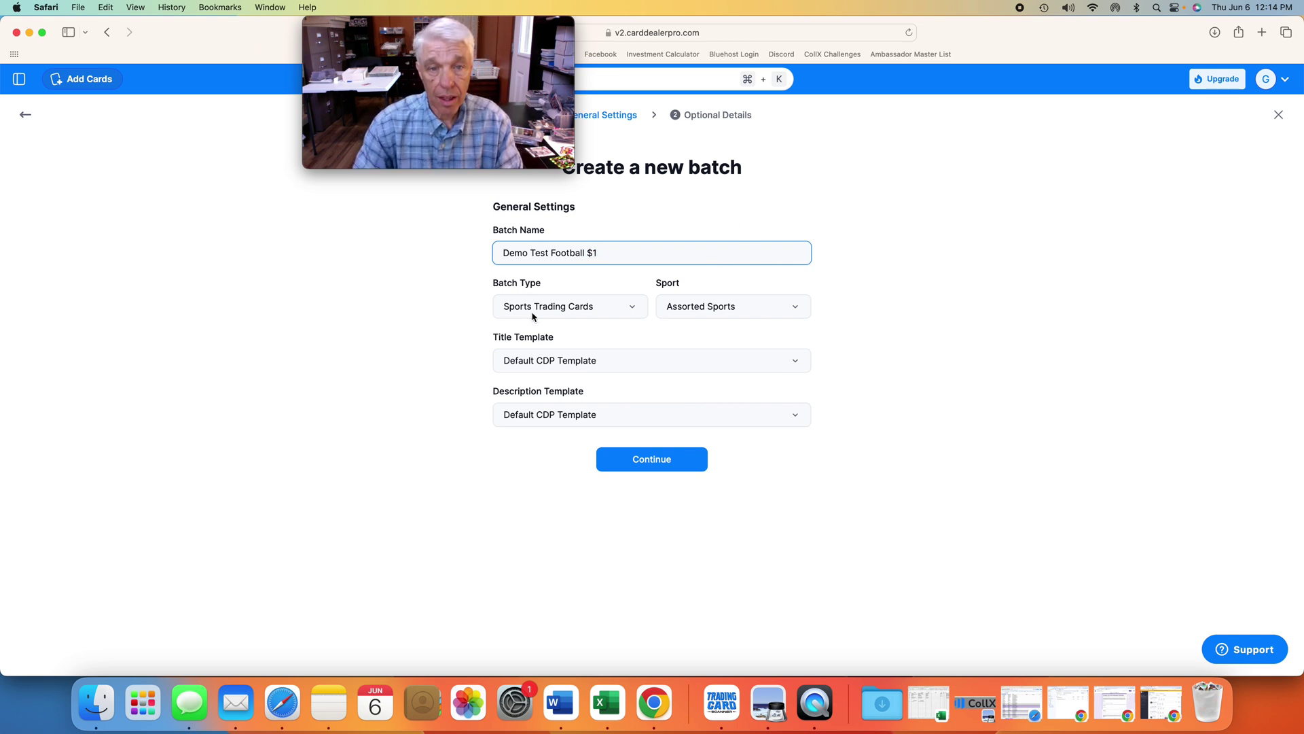
left_click(719, 311)
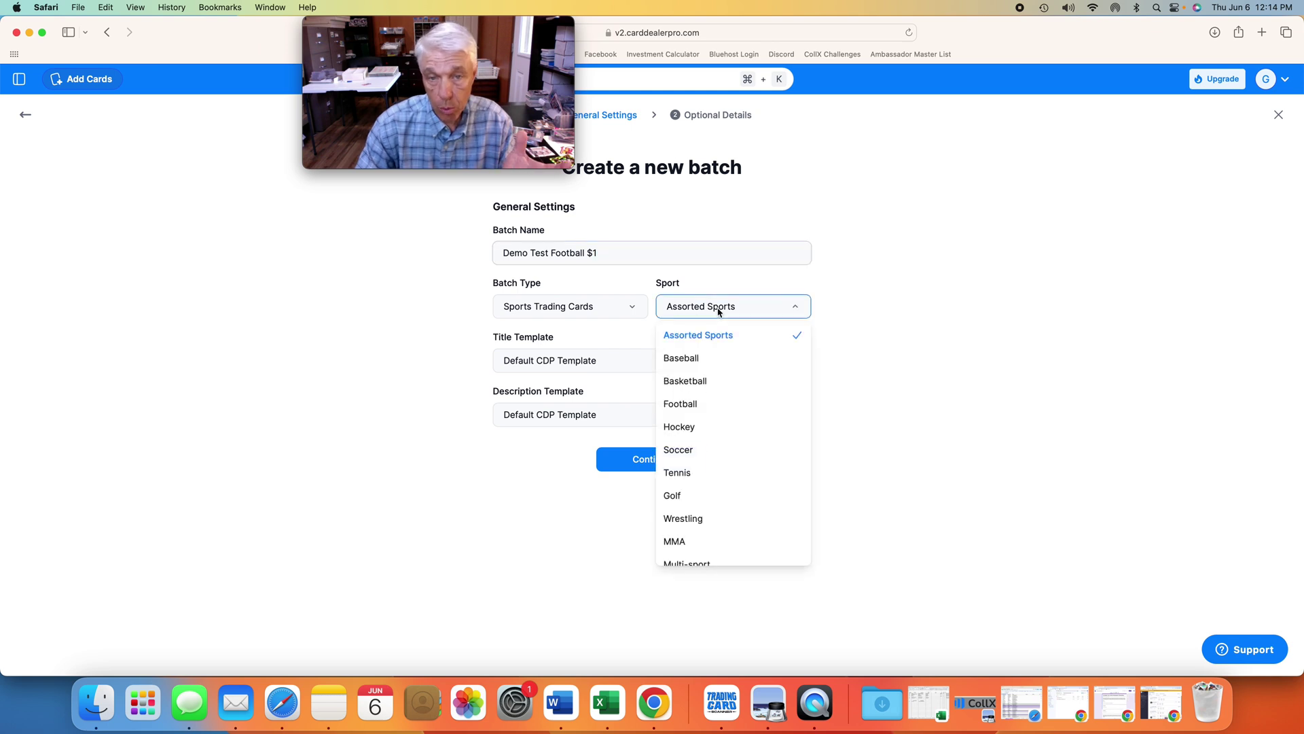
left_click(699, 405)
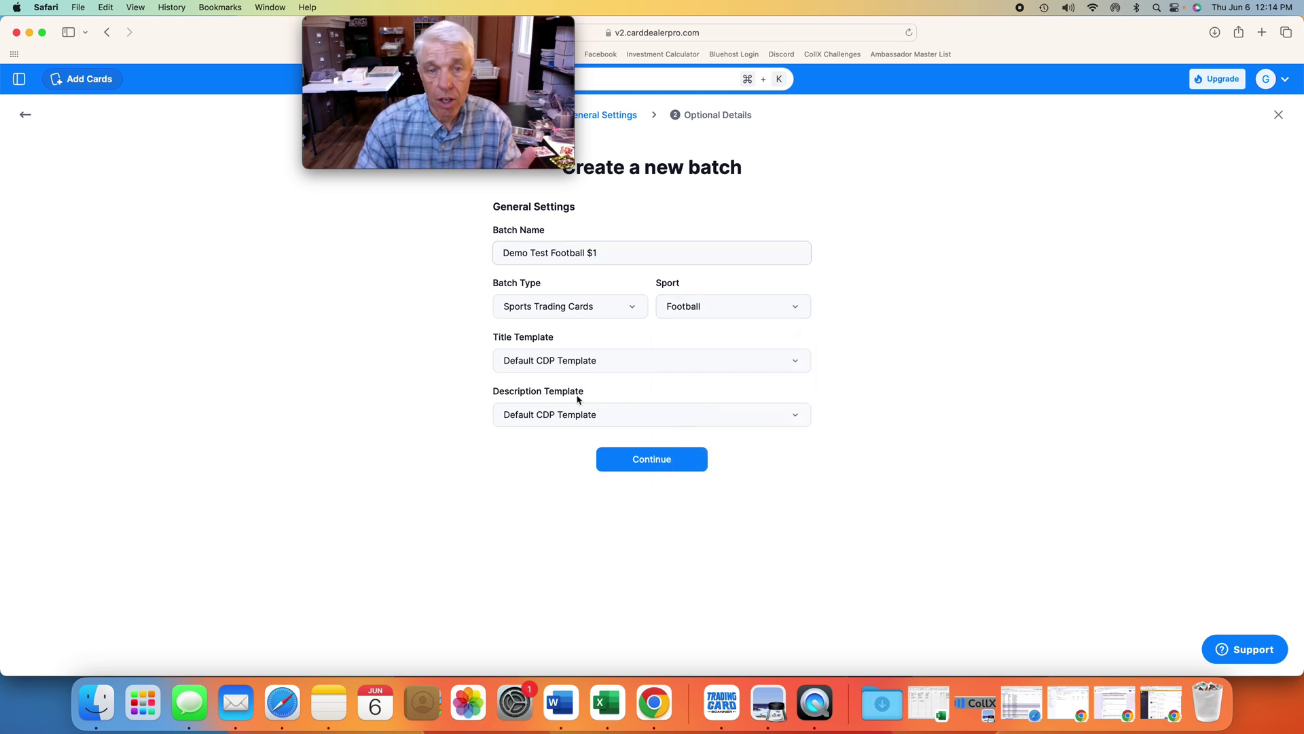
Set batch details: Near Mint or Better condition, .99 sale price, Box 3, Row 3
left_click(645, 460)
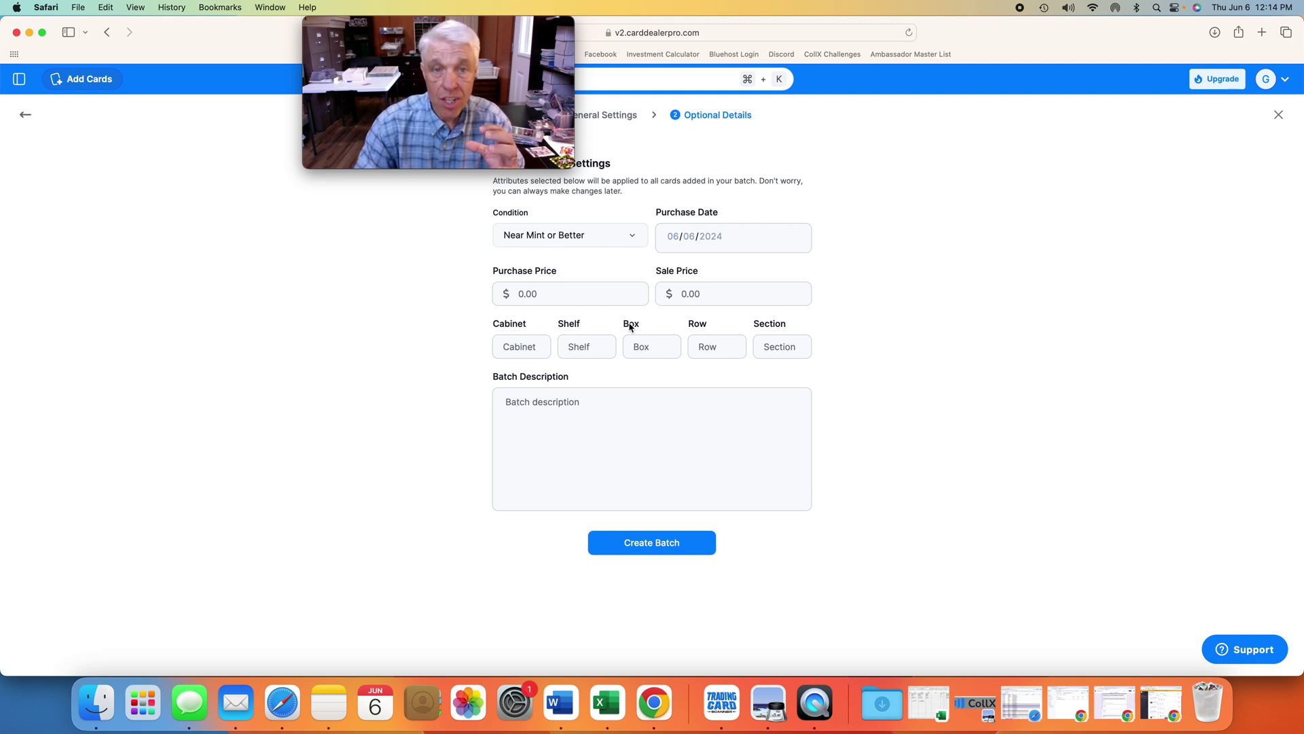
left_click(606, 239)
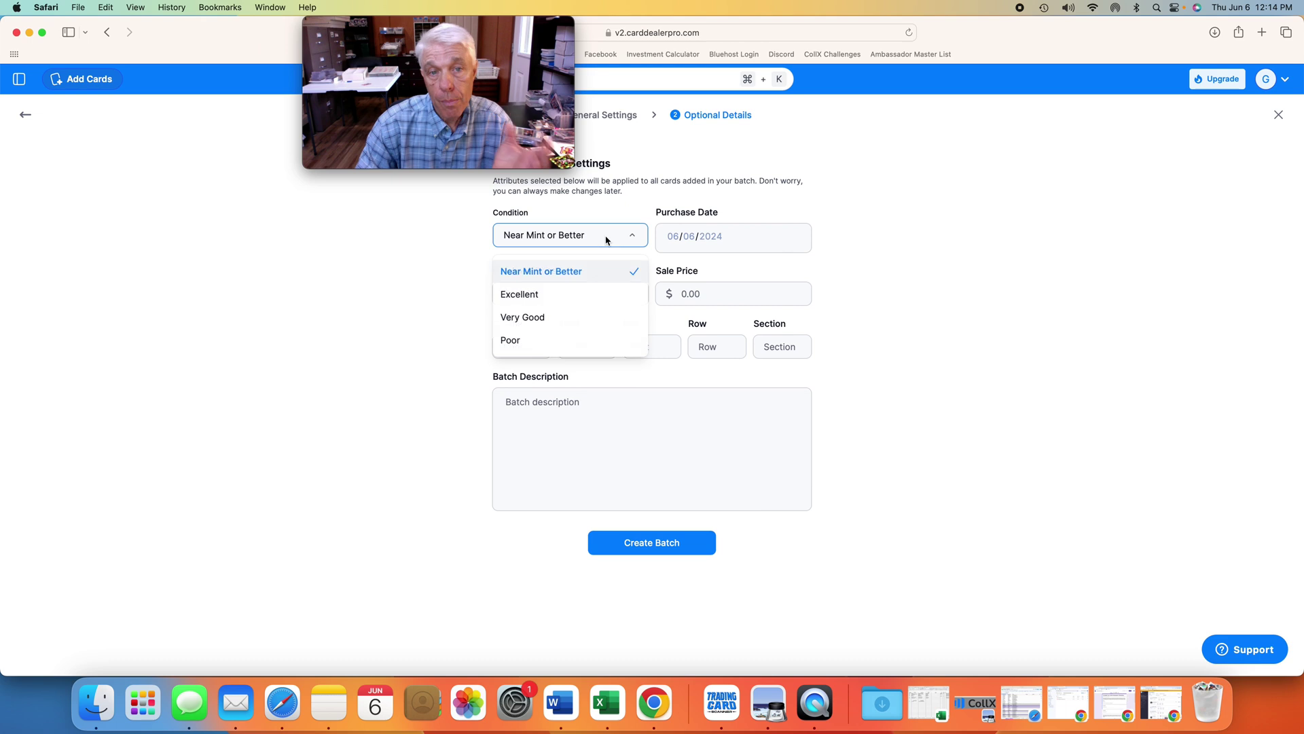
left_click(583, 274)
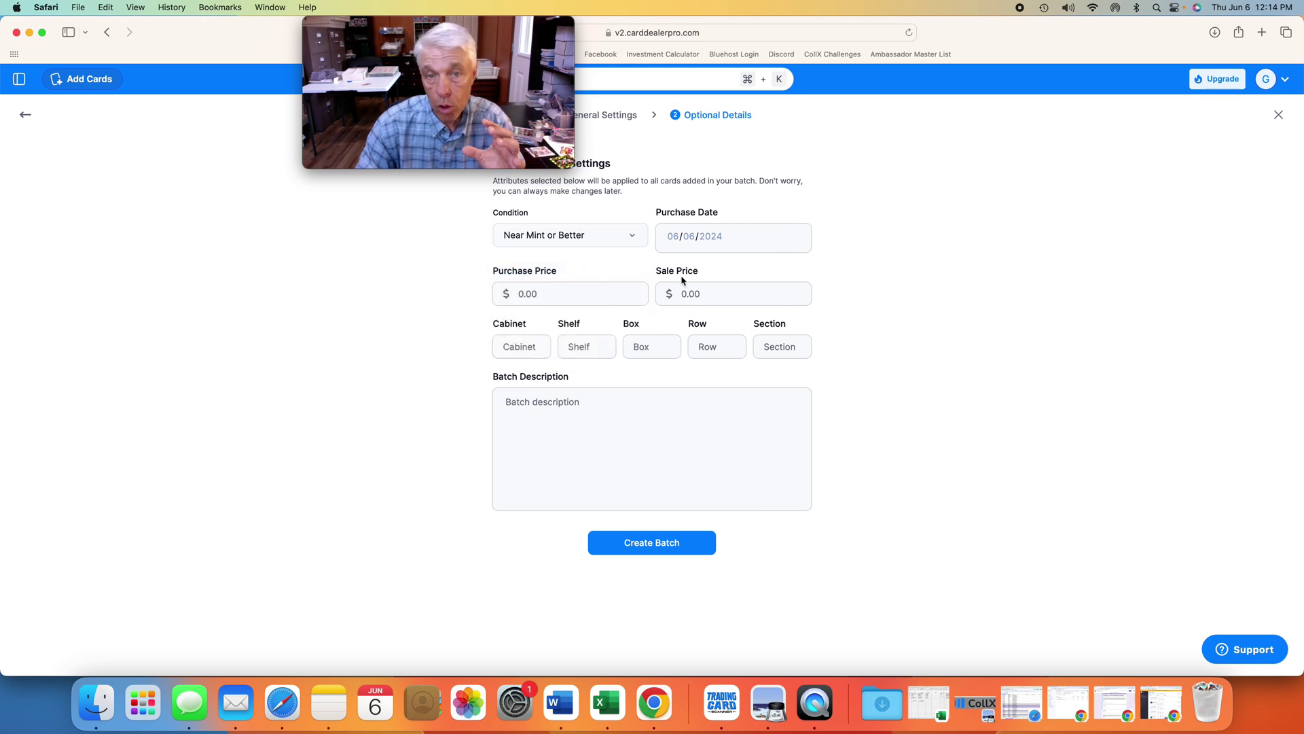
left_click(719, 295)
type(".99")
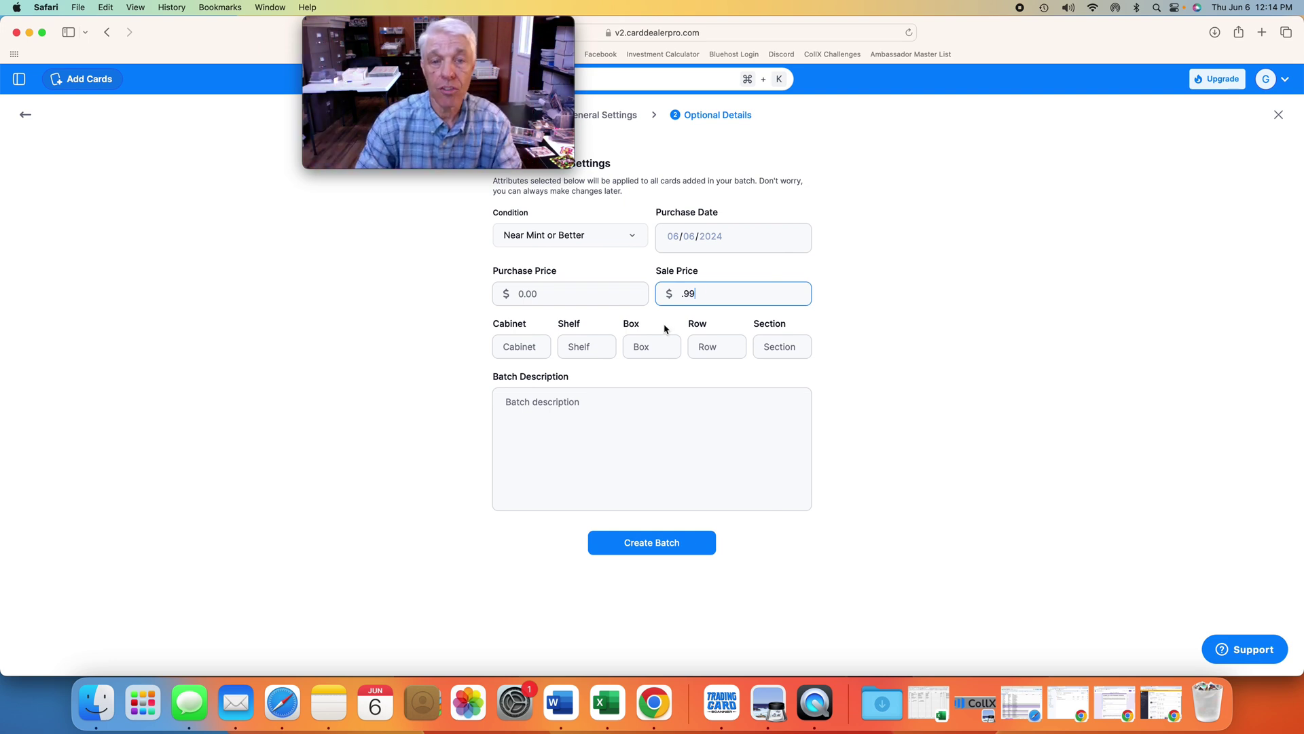
left_click(656, 346)
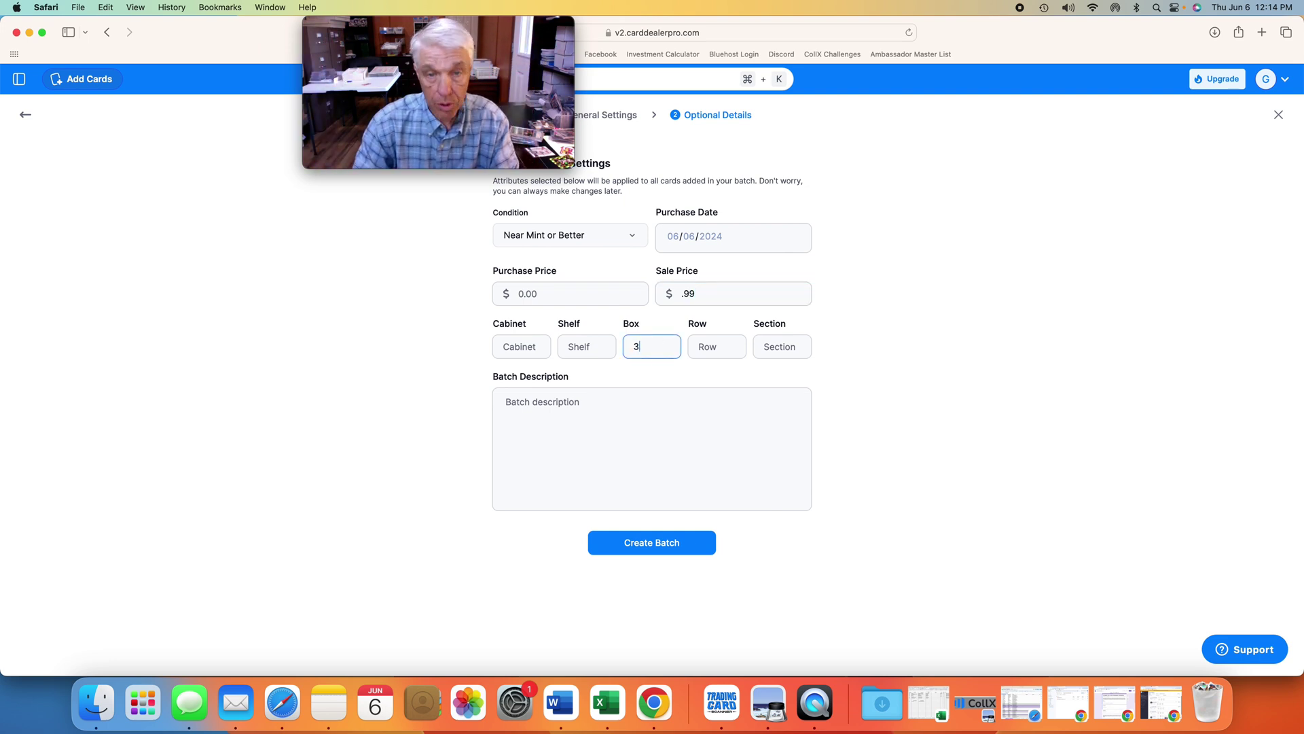
left_click(716, 348)
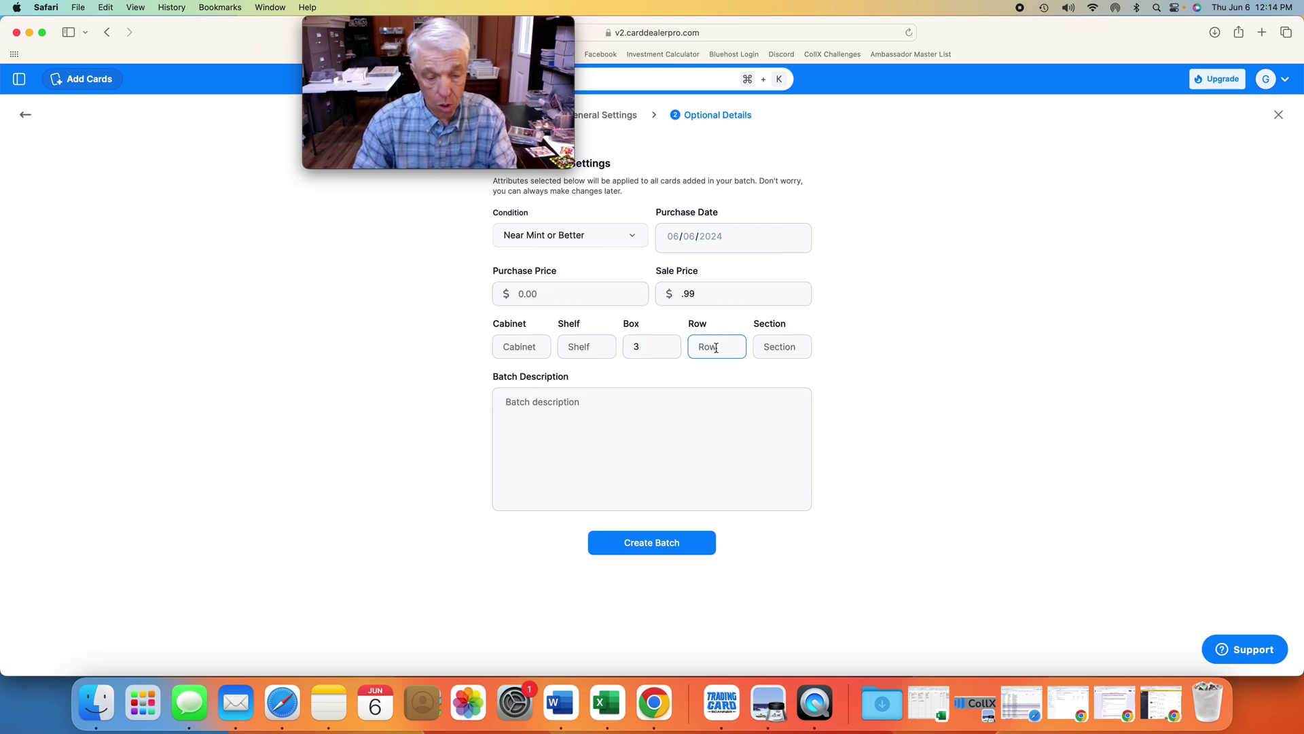
type("3")
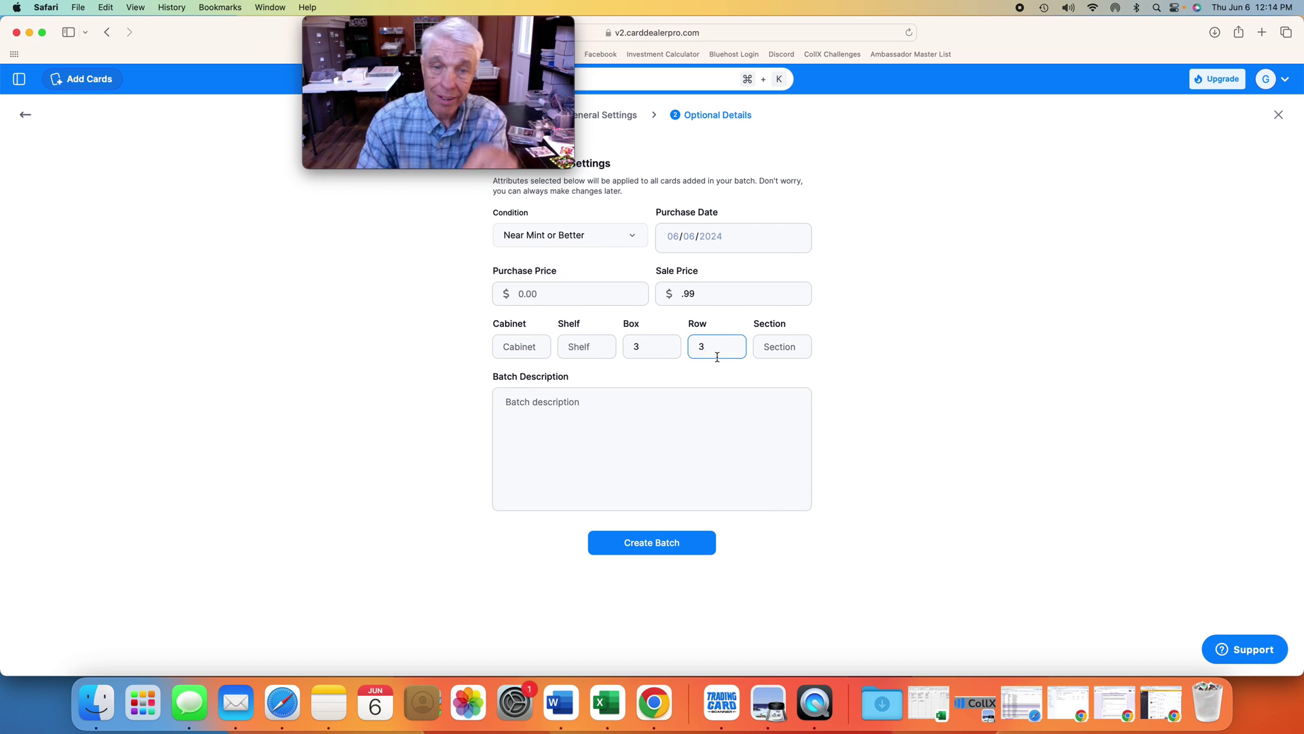
Create the batch and choose AI image upload with front and back images per card
left_click(656, 543)
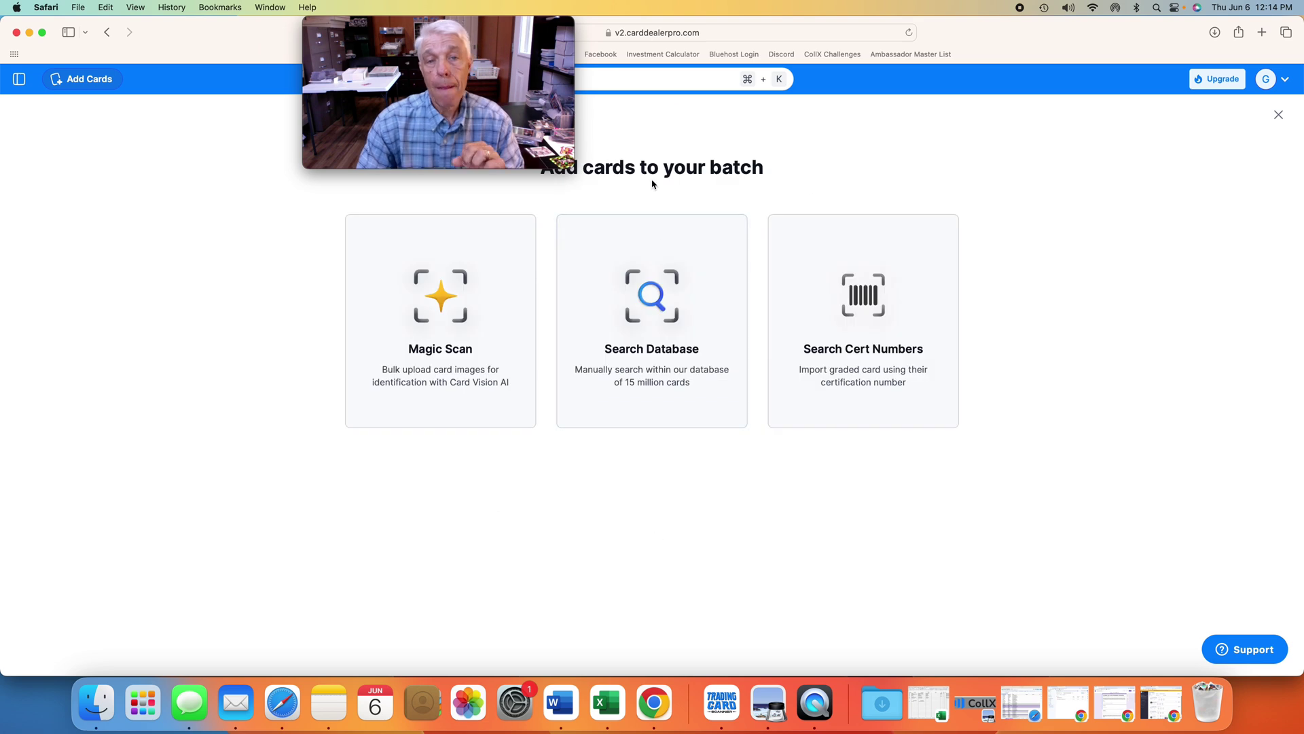
scroll(440, 297, "down", 1)
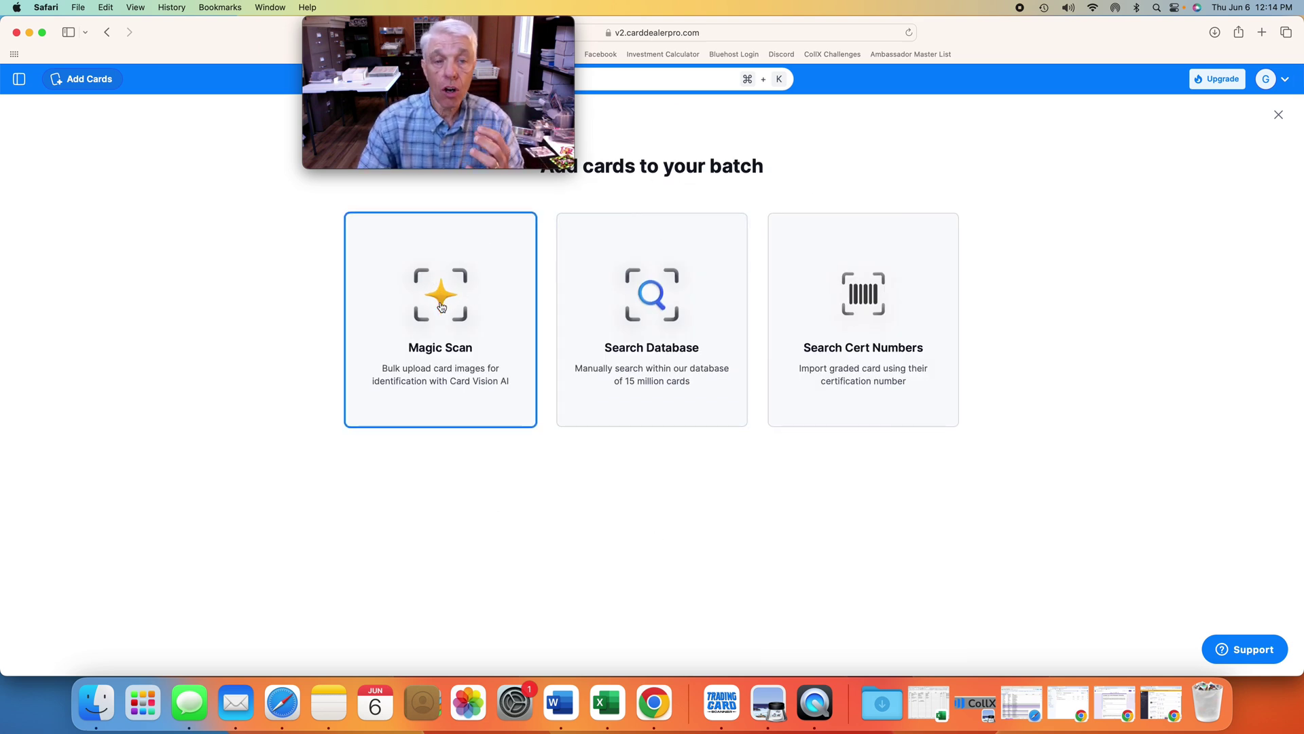
left_click(443, 307)
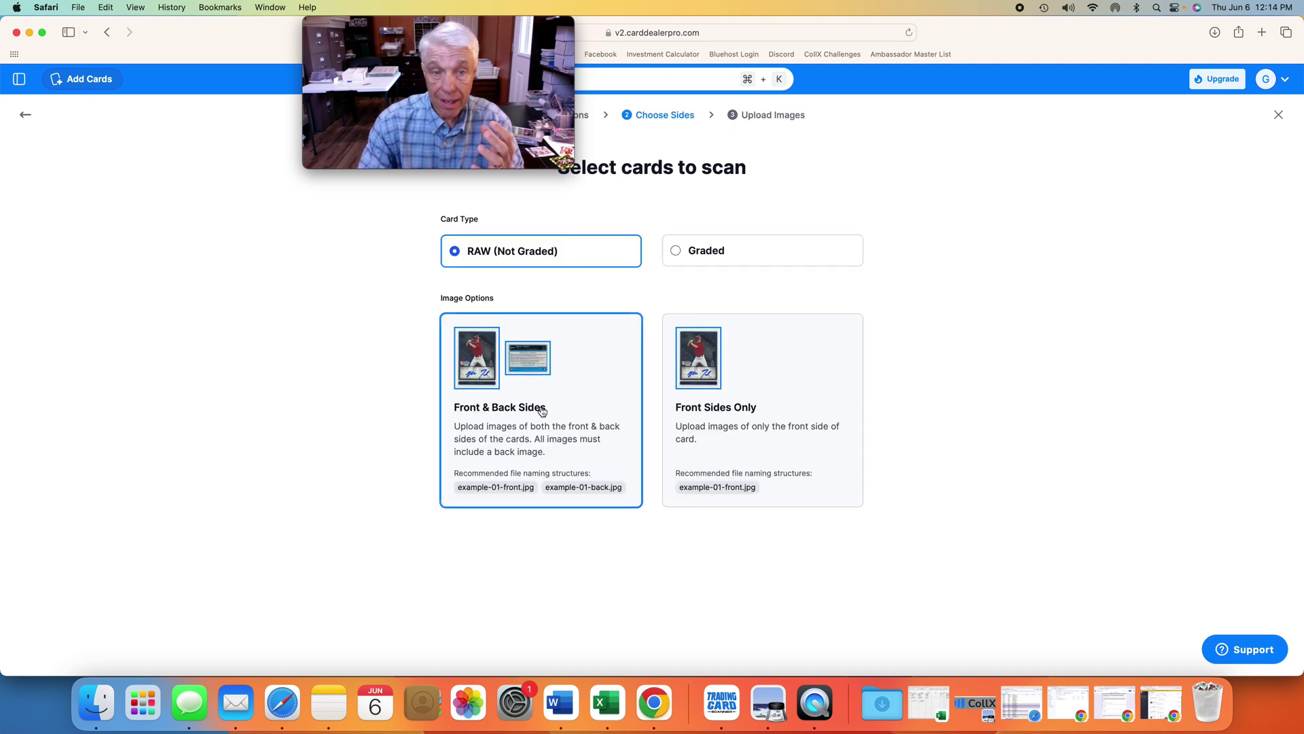
left_click(544, 378)
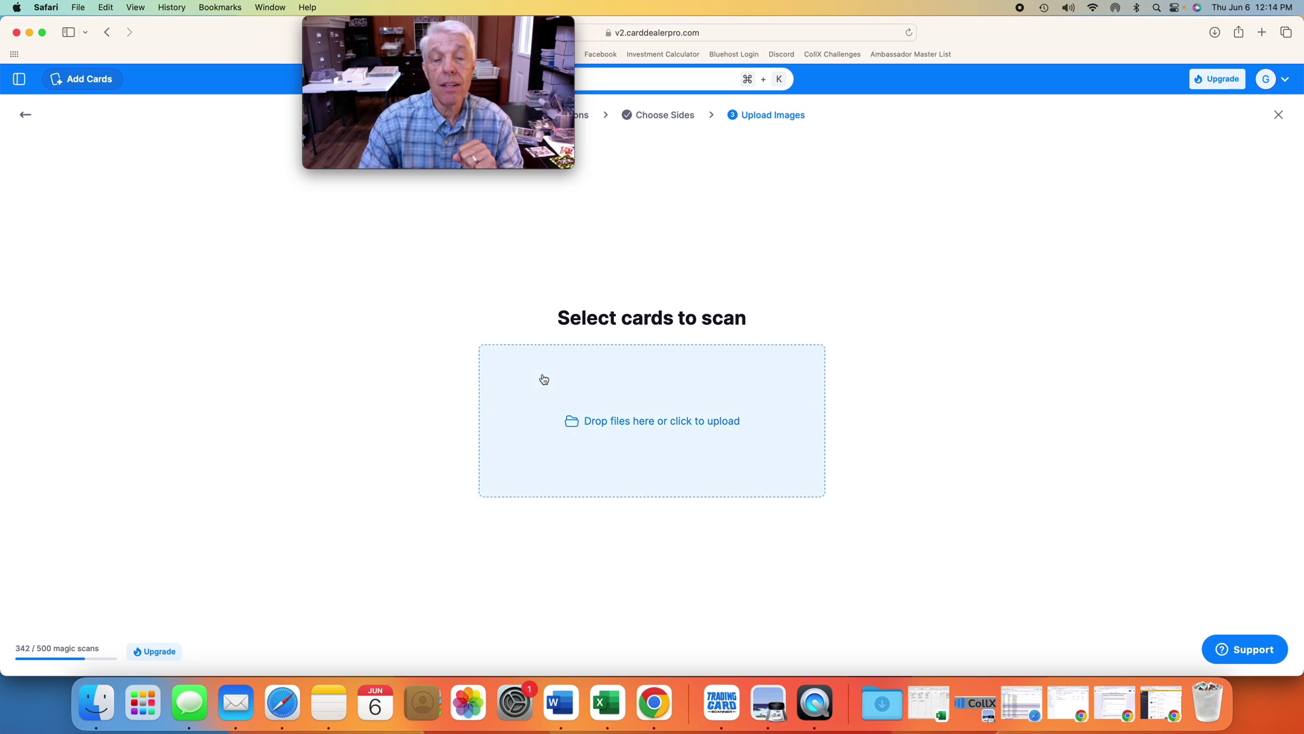
left_click(670, 422)
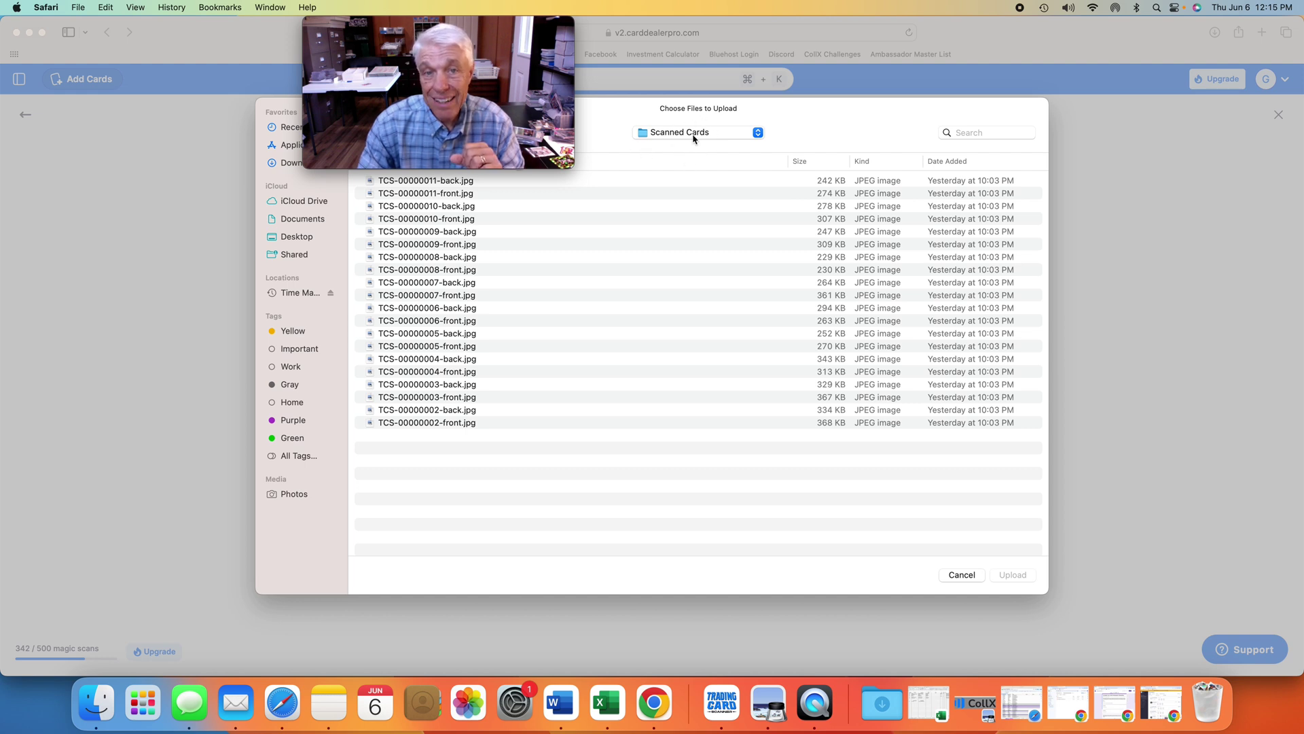
Upload all 20 scanned card images and open the batch for review
left_click(666, 182)
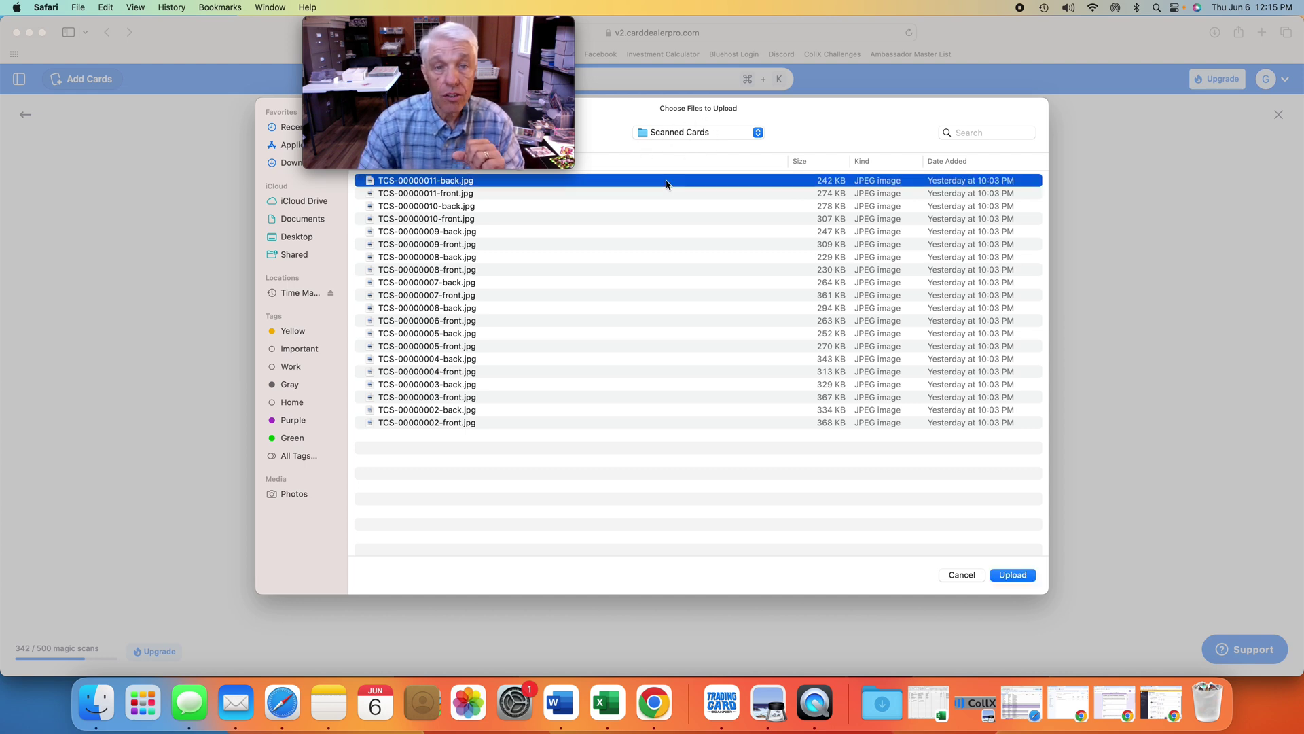
left_click(721, 422, "shift")
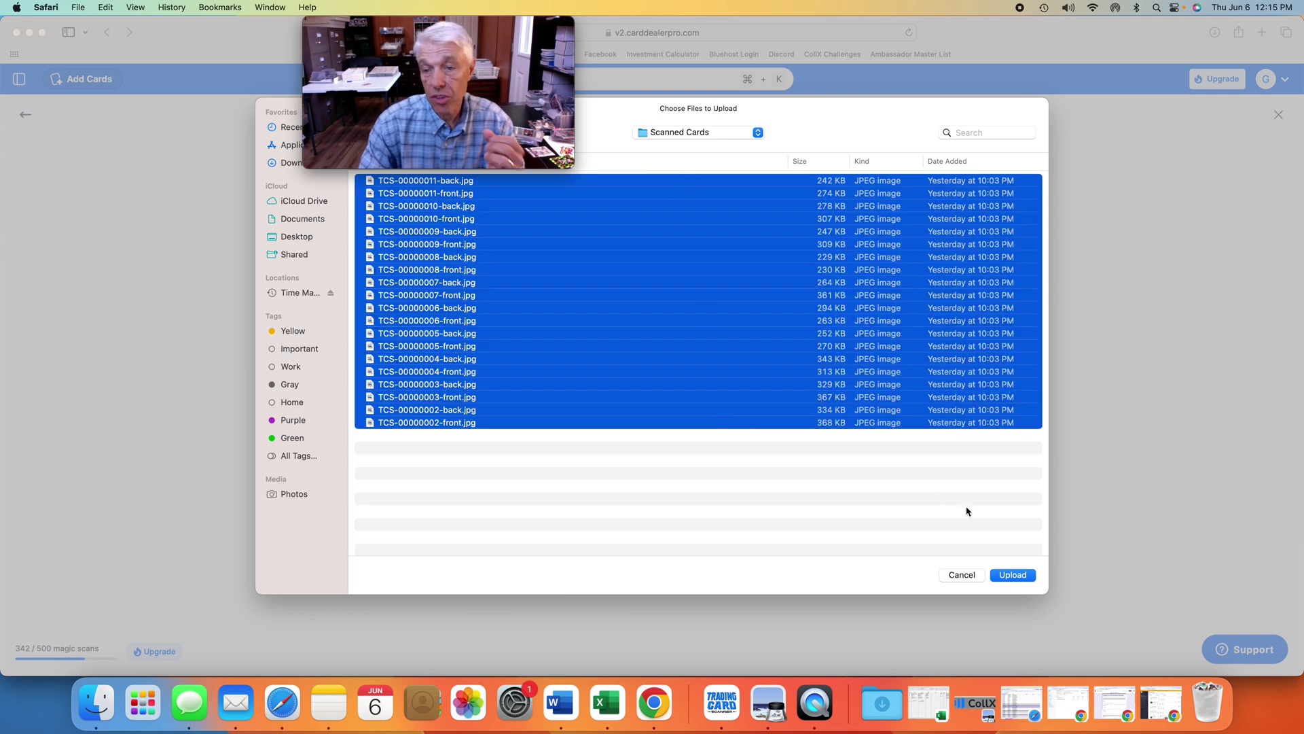
left_click(1030, 580)
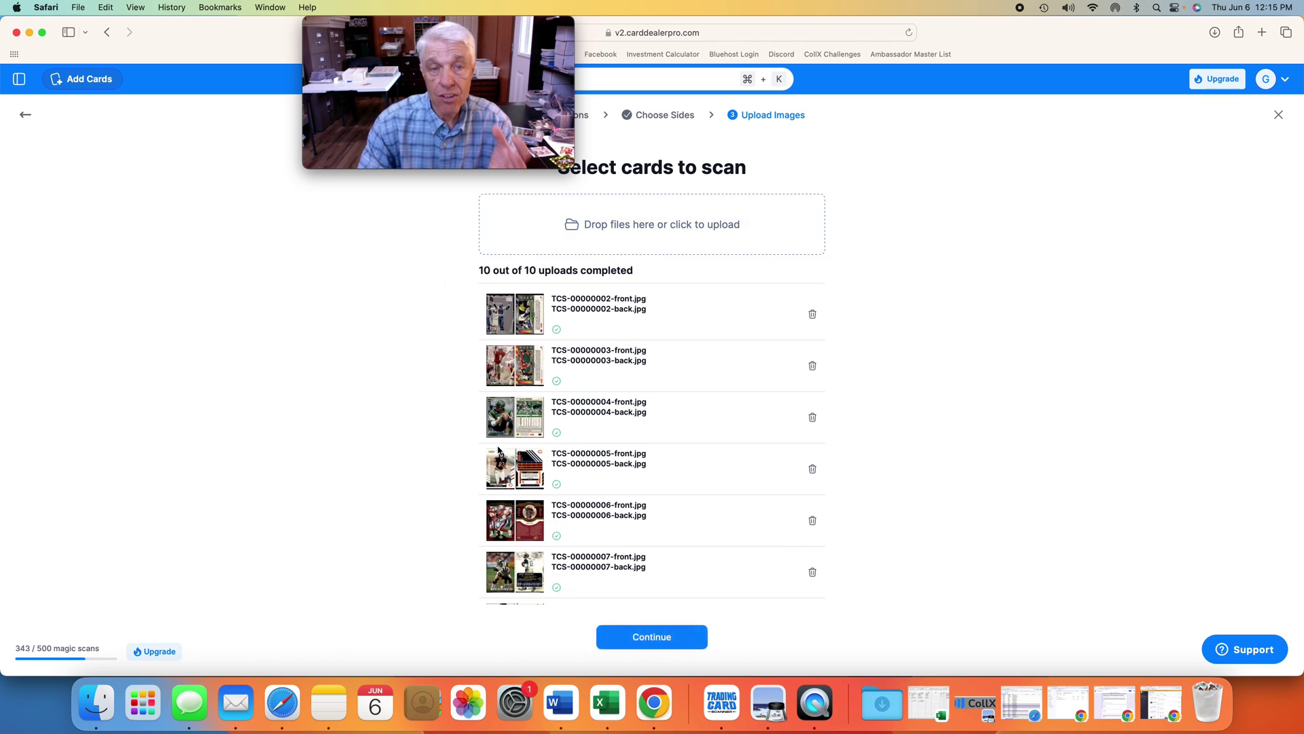
left_click(646, 637)
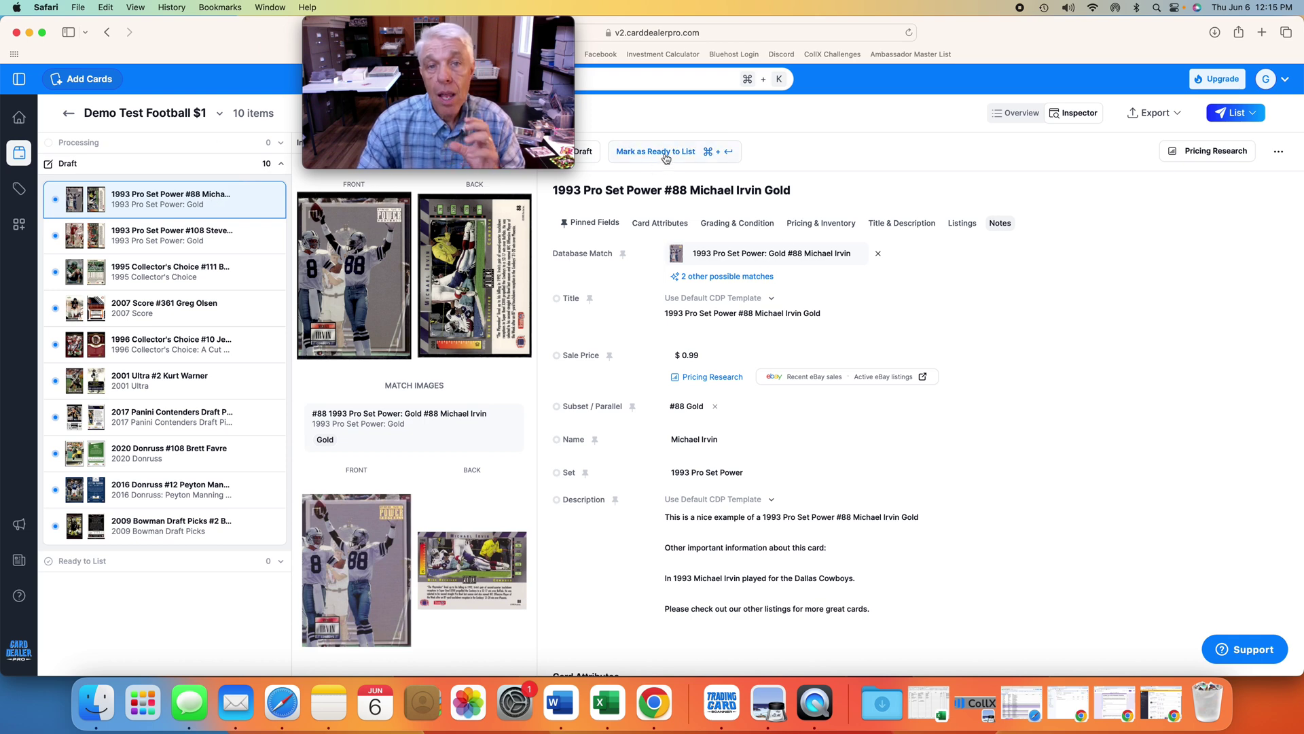
mouse_move(373, 373)
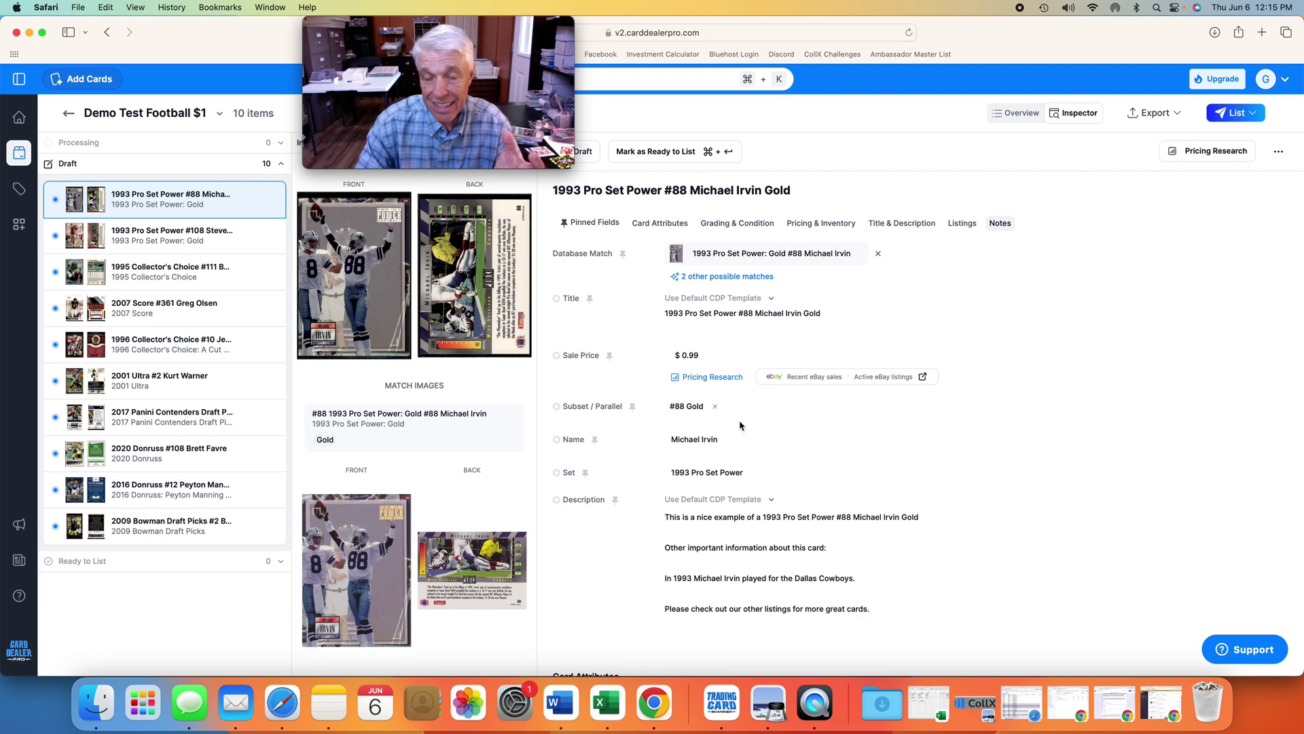
scroll(739, 426, "down", 10)
scroll(740, 425, "down", 5)
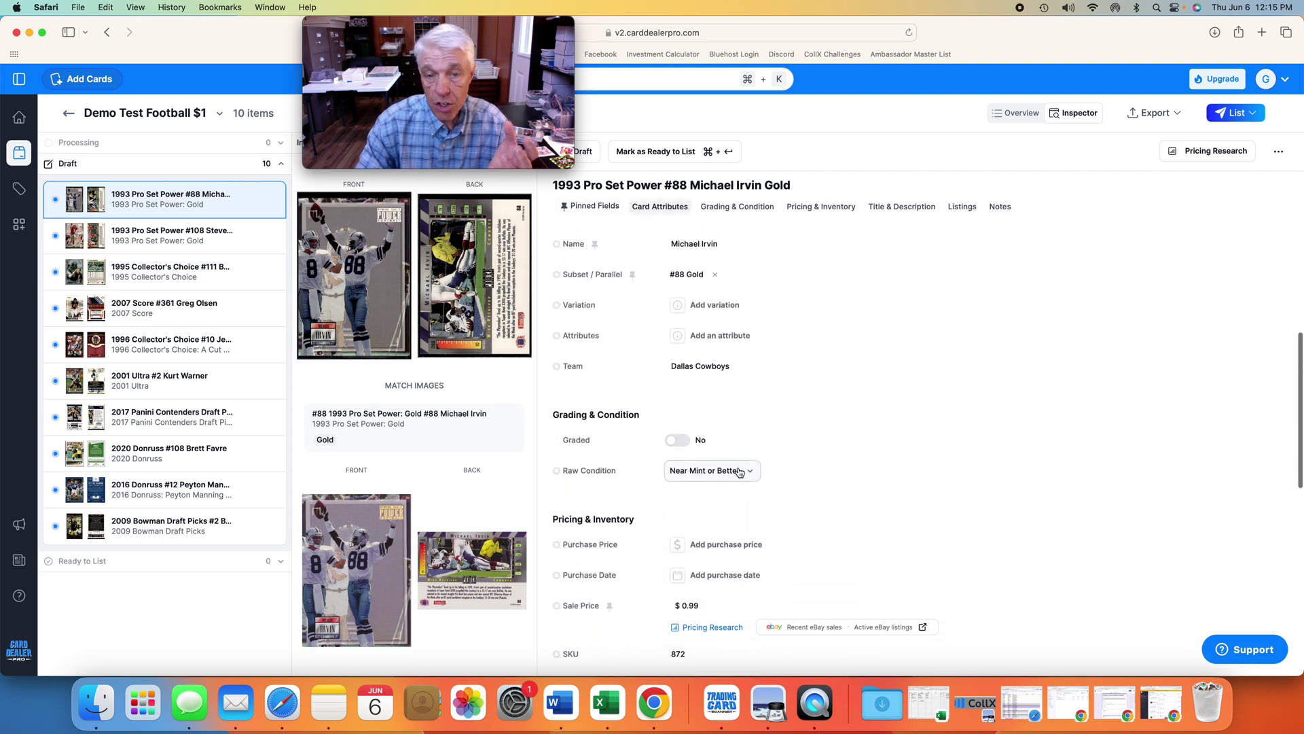
left_click(740, 472)
left_click(724, 493)
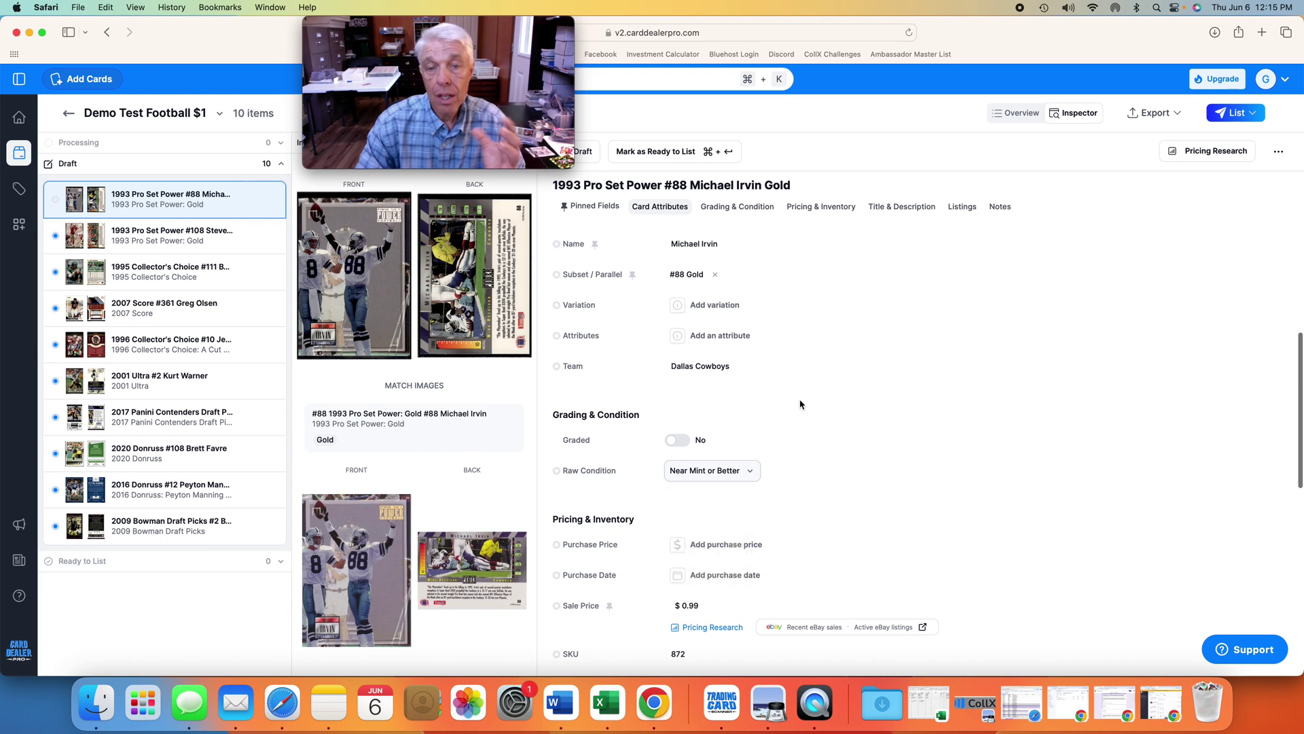
scroll(740, 441, "up", 15)
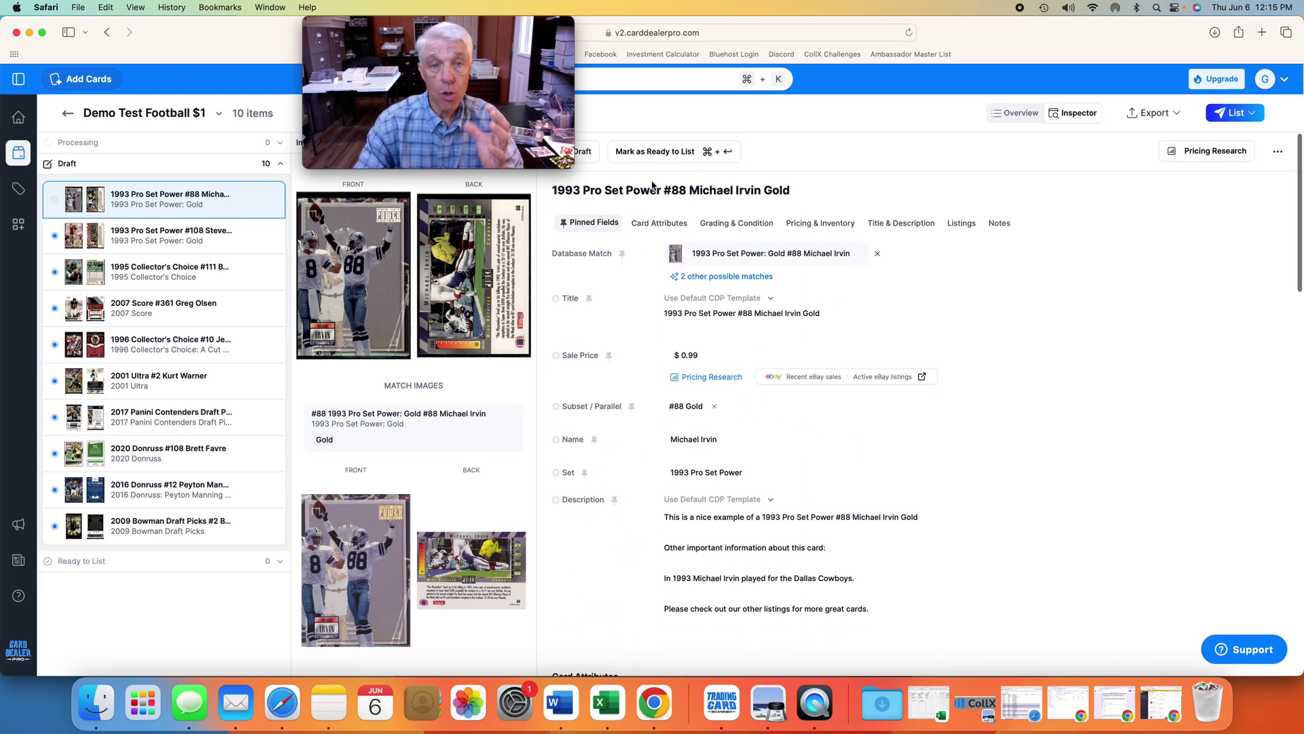
Mark Michael Irvin ready, then match Steve Young to #108 Gold and mark it ready
scroll(667, 151, "down", 1)
left_click(666, 143)
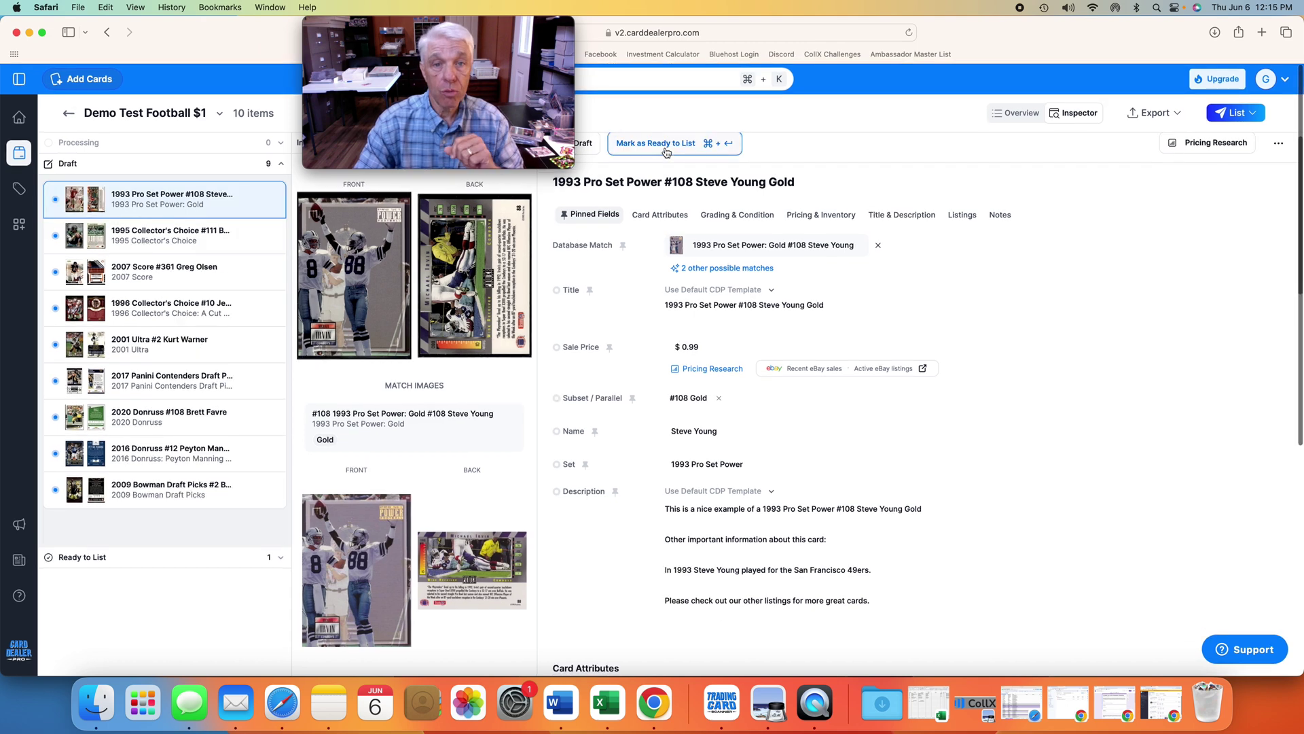
left_click(742, 269)
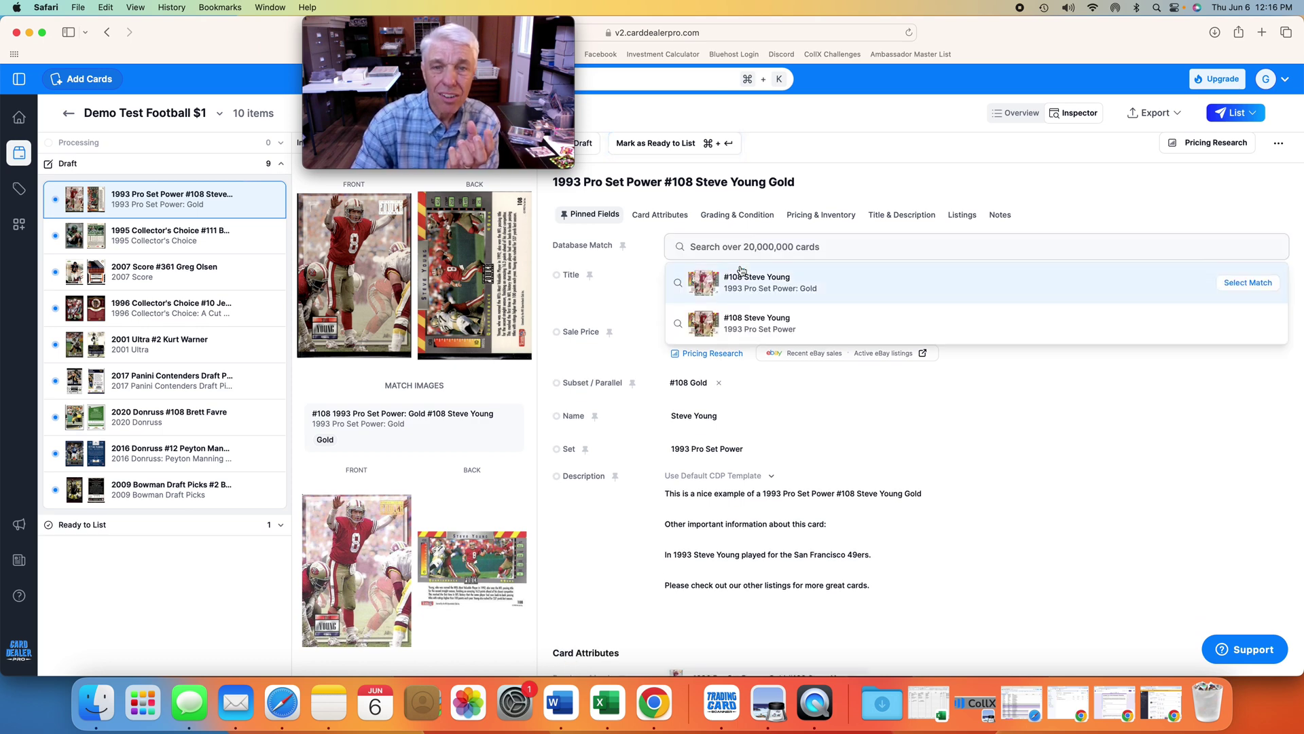
left_click(773, 284)
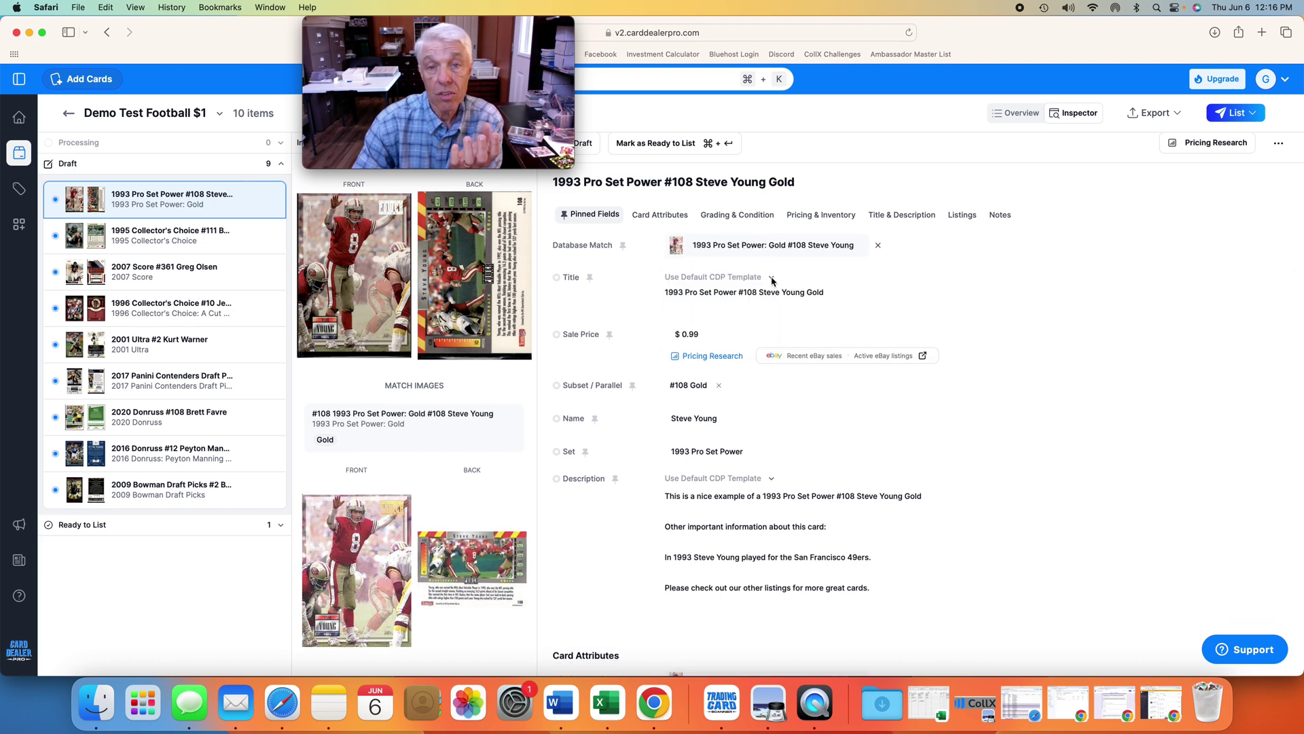
left_click(672, 144)
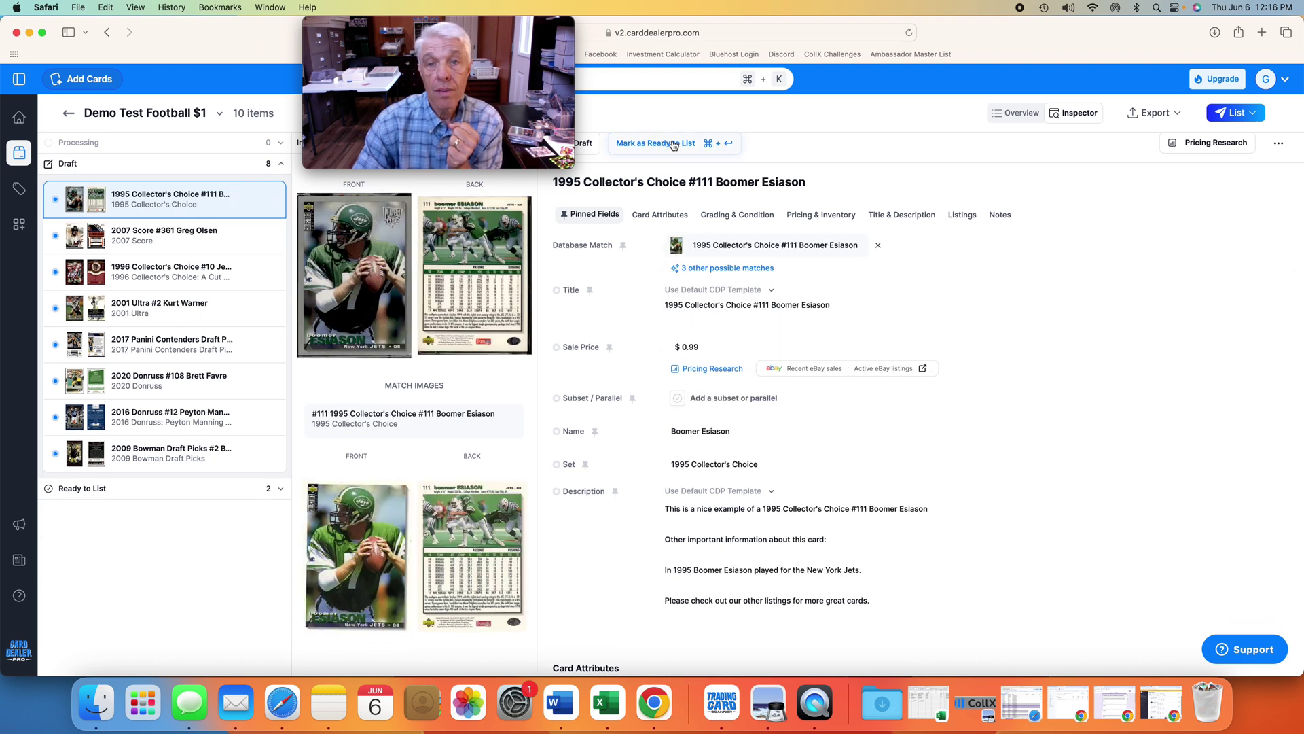
Mark Boomer Esiason ready and confirm Greg Olsen as the base 2007 Score match
left_click(663, 145)
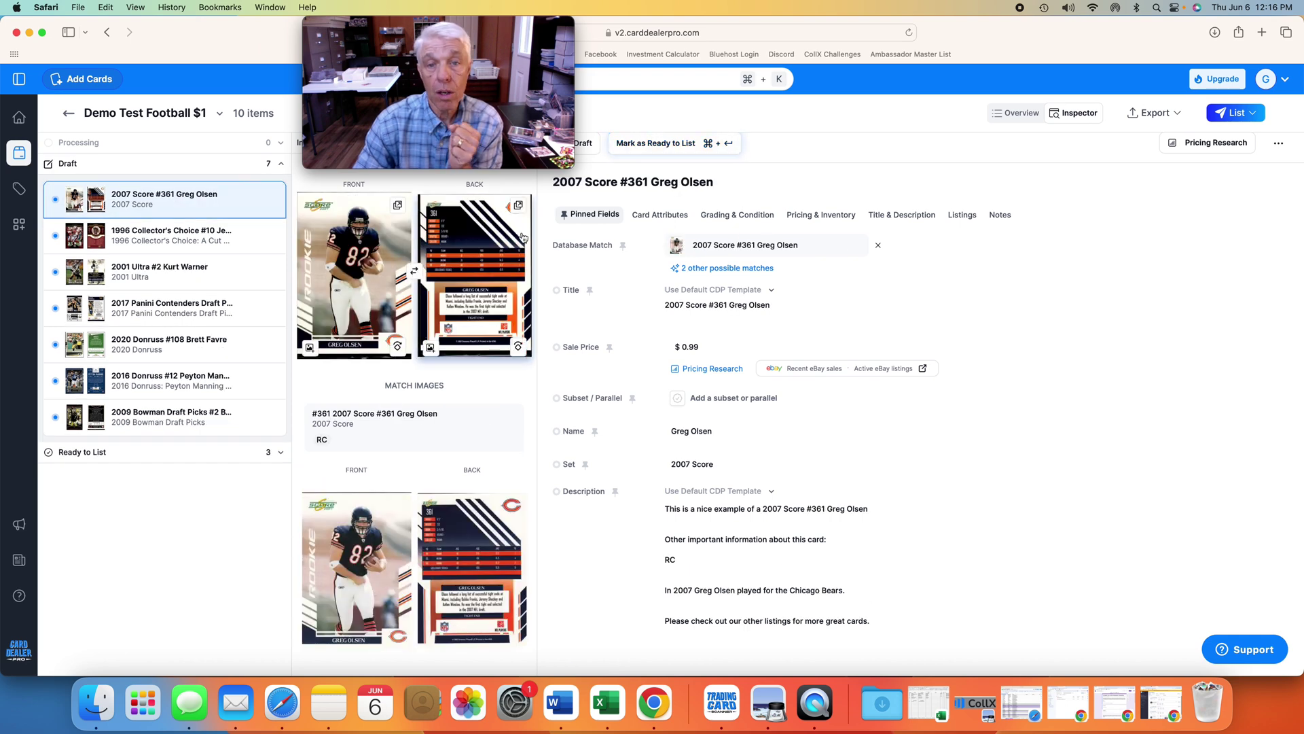
left_click(719, 271)
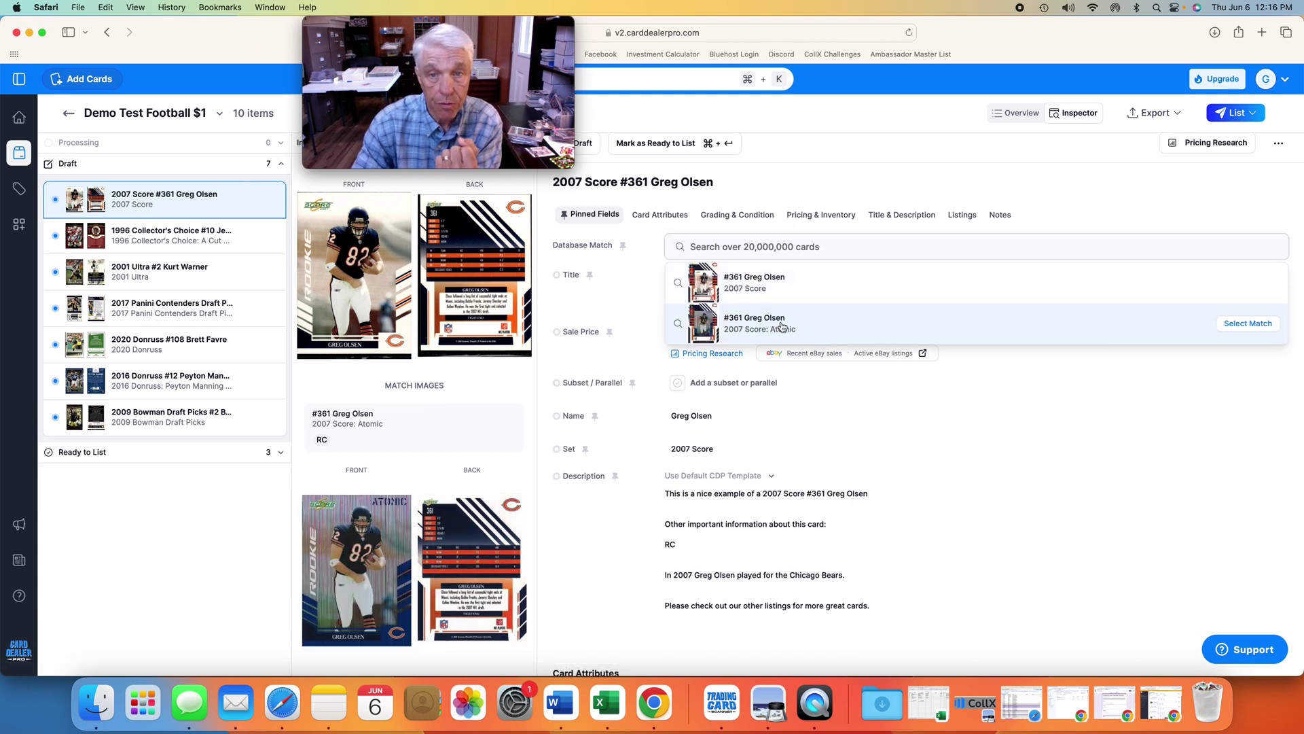
left_click(764, 282)
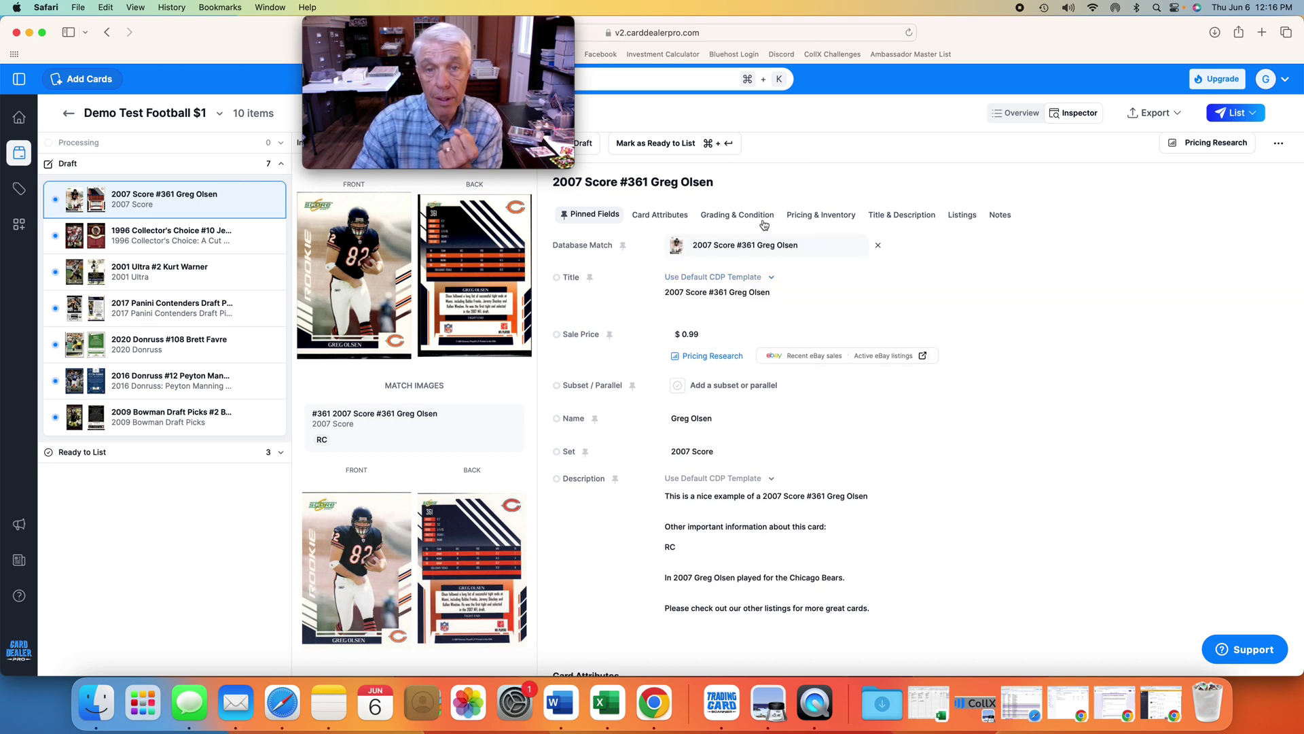
Mark Olsen, Rice, Warner, Rodgers, Favre, Manning and Roethlisberger Ready to List
left_click(654, 142)
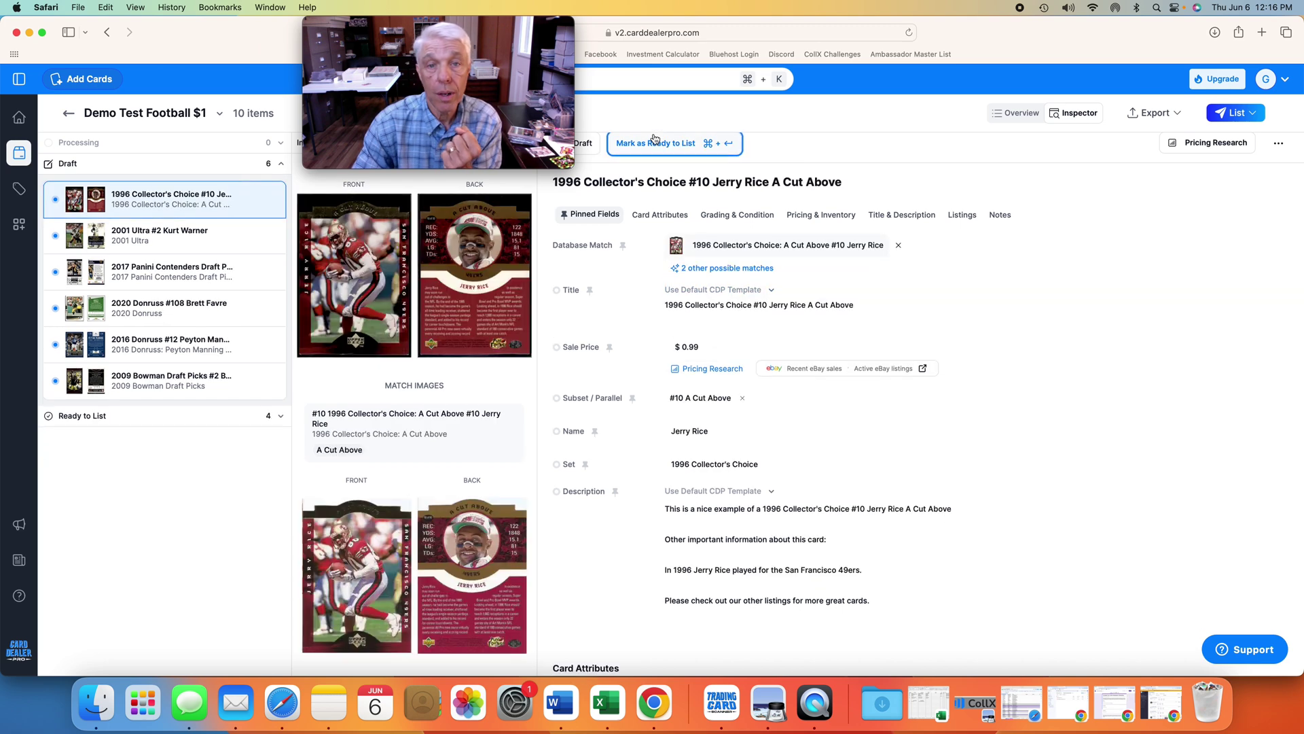
left_click(656, 144)
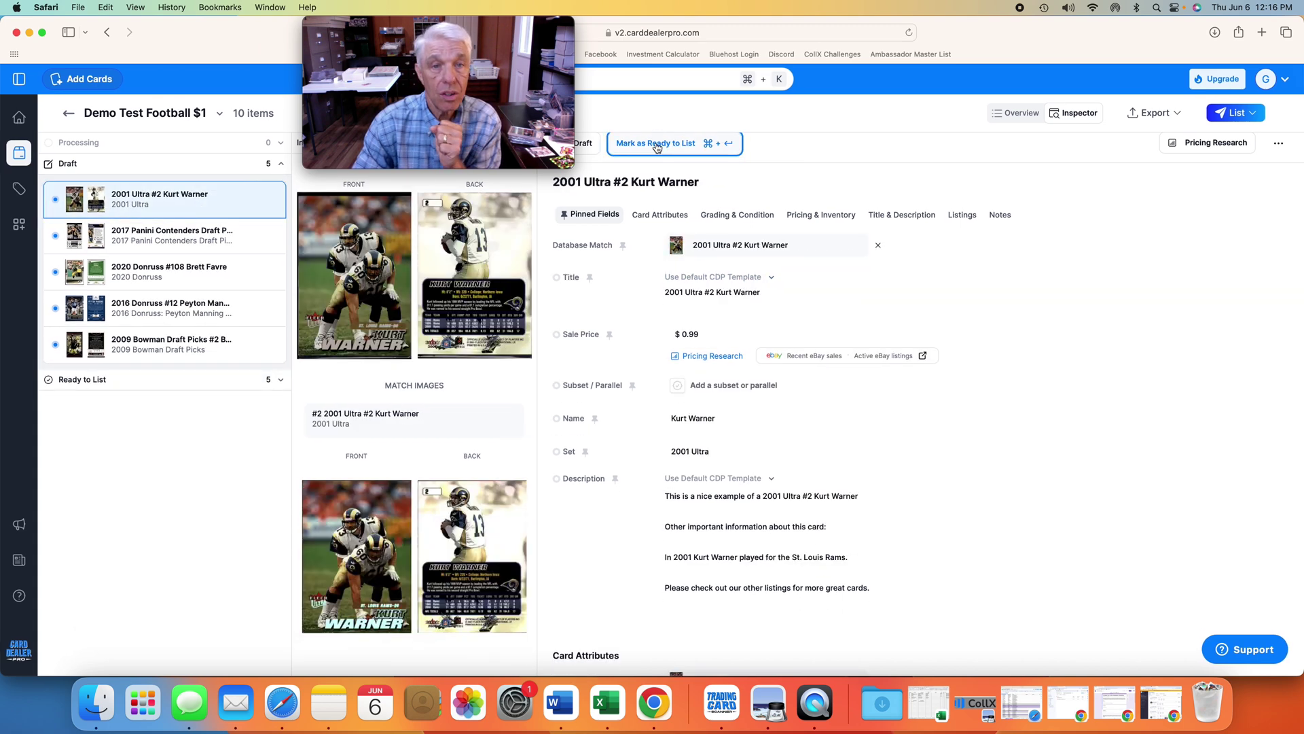
left_click(657, 144)
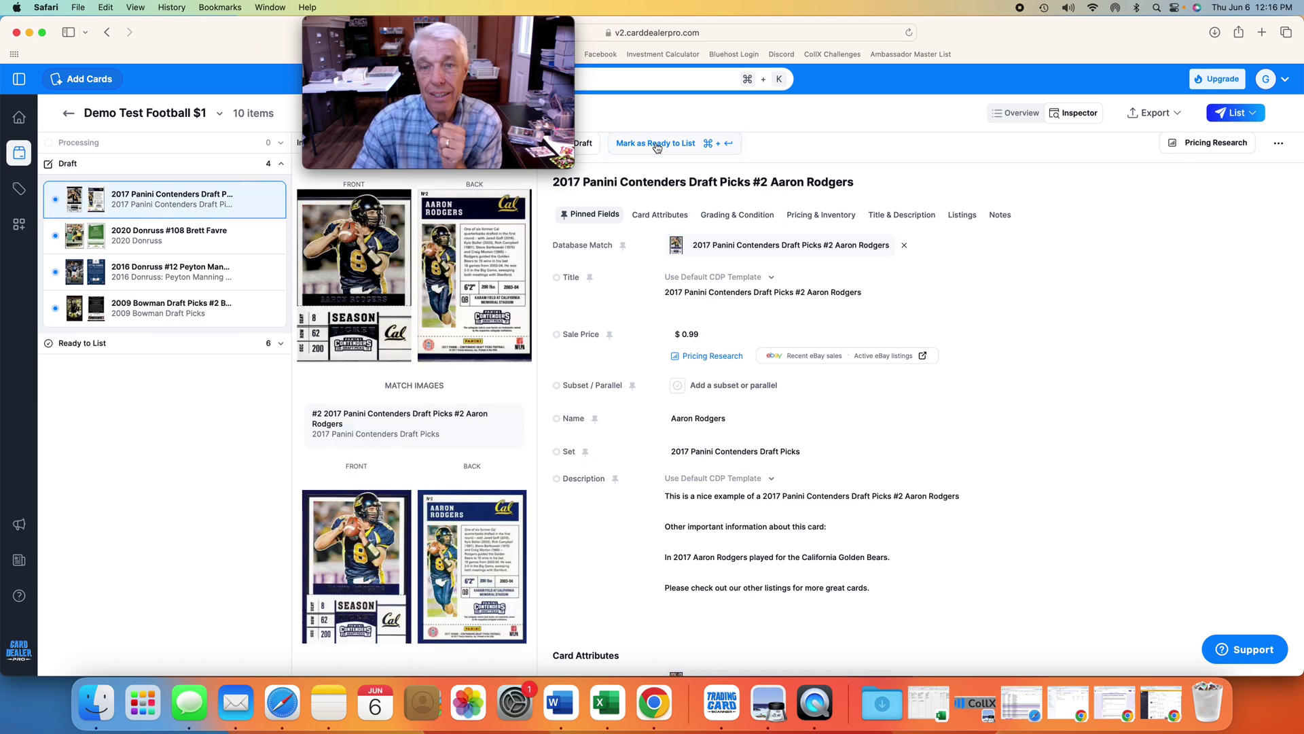
left_click(657, 146)
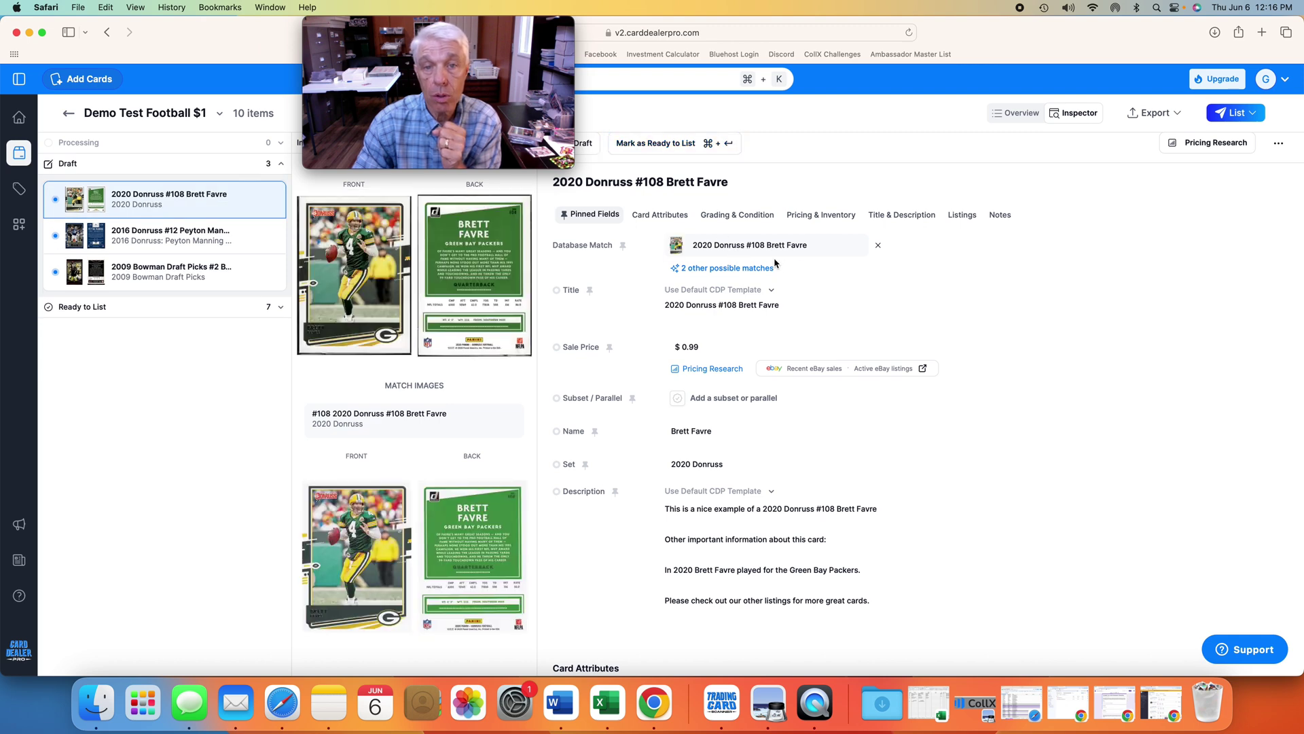
left_click(669, 145)
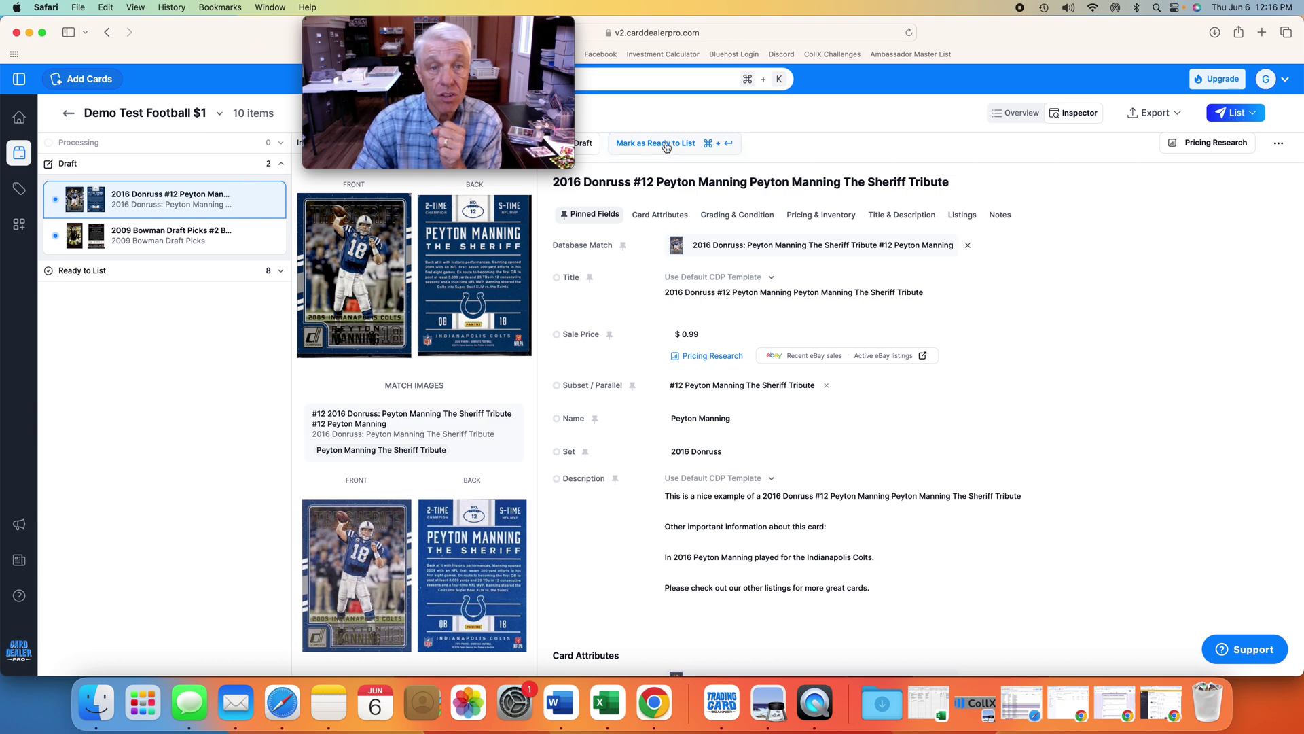
left_click(657, 146)
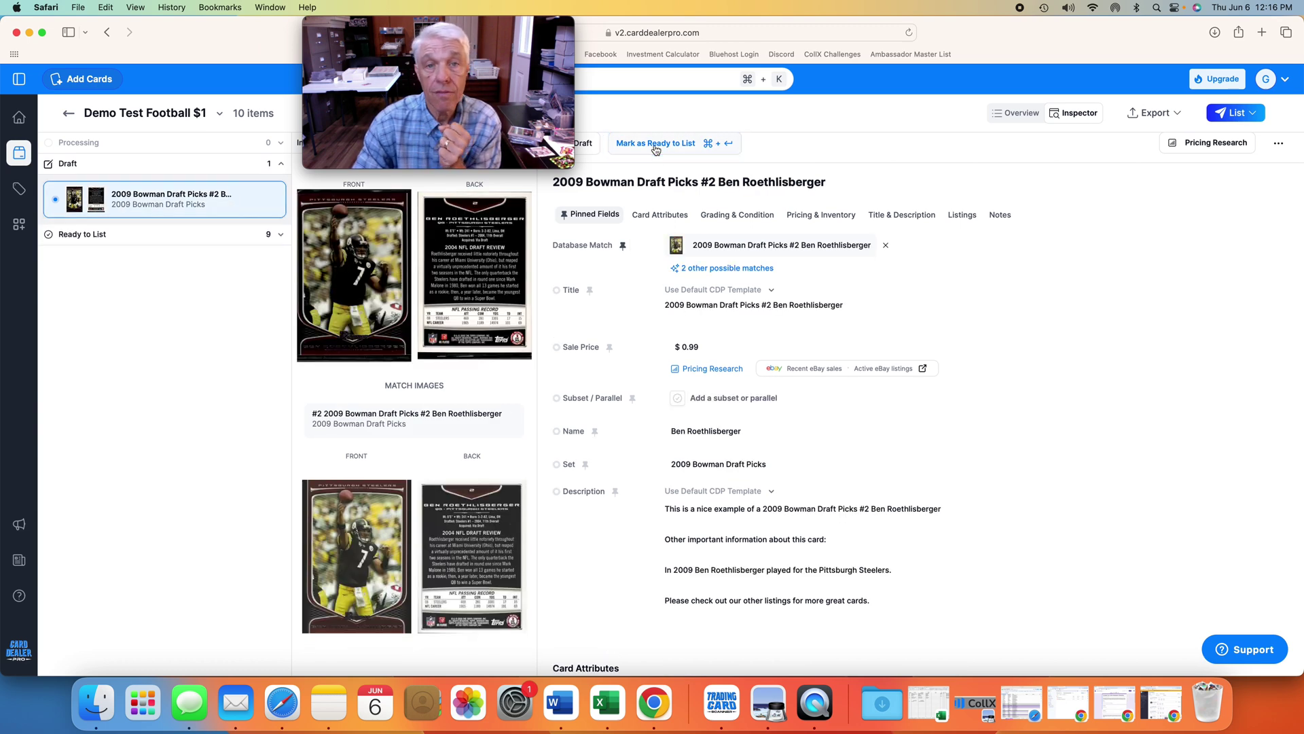
left_click(656, 146)
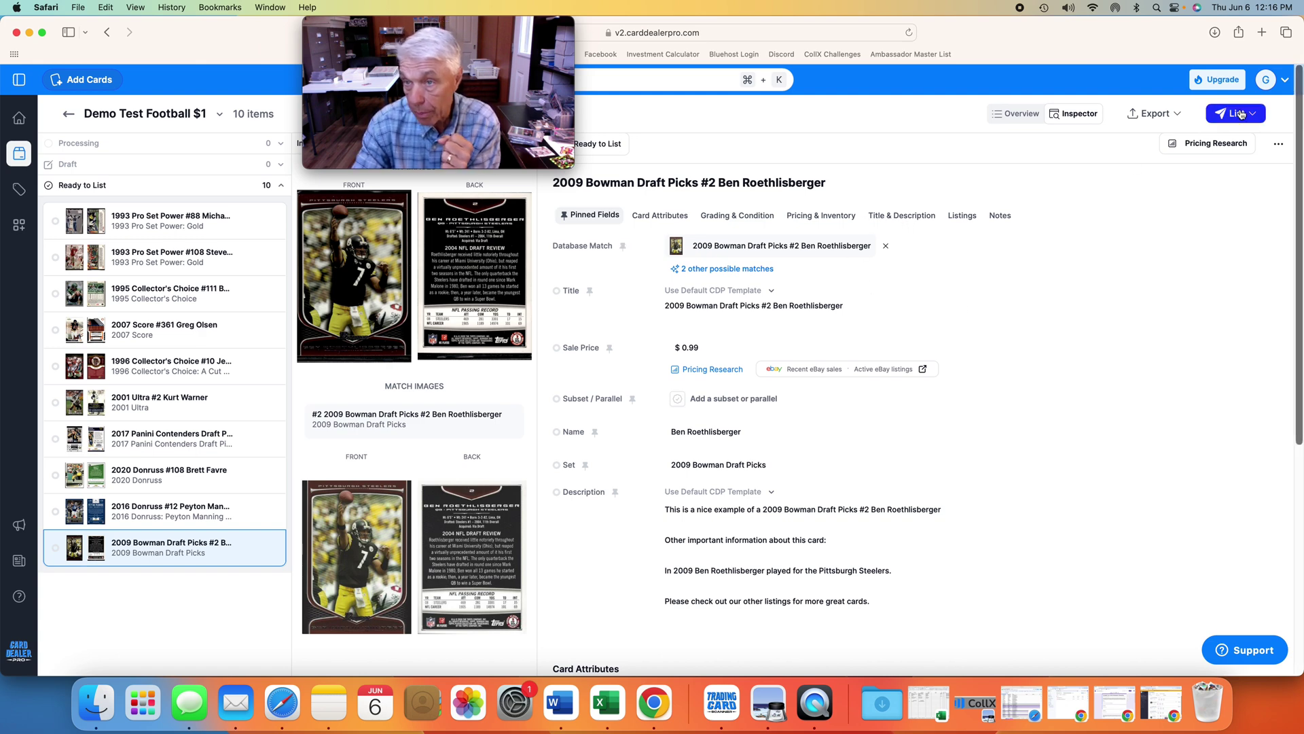
Send all ten ready football cards to CollX from the List channels
left_click(1241, 113)
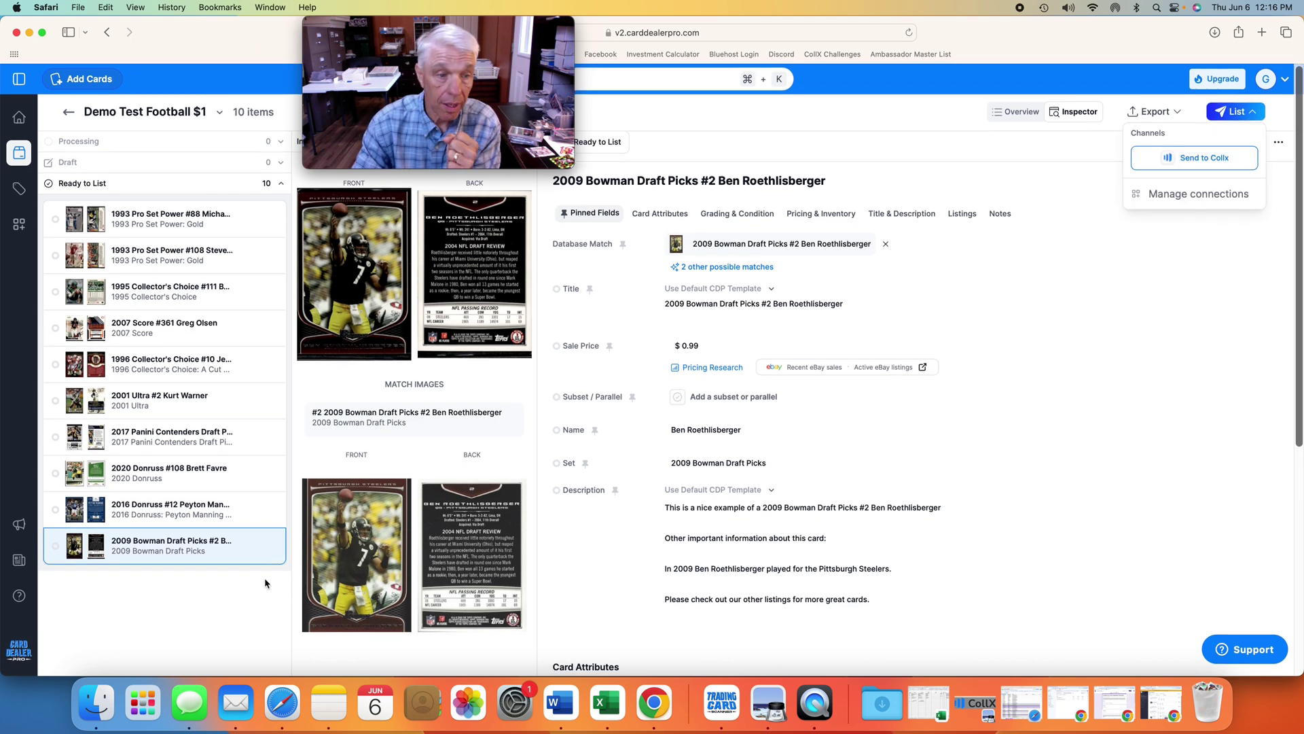
scroll(97, 591, "down", 1)
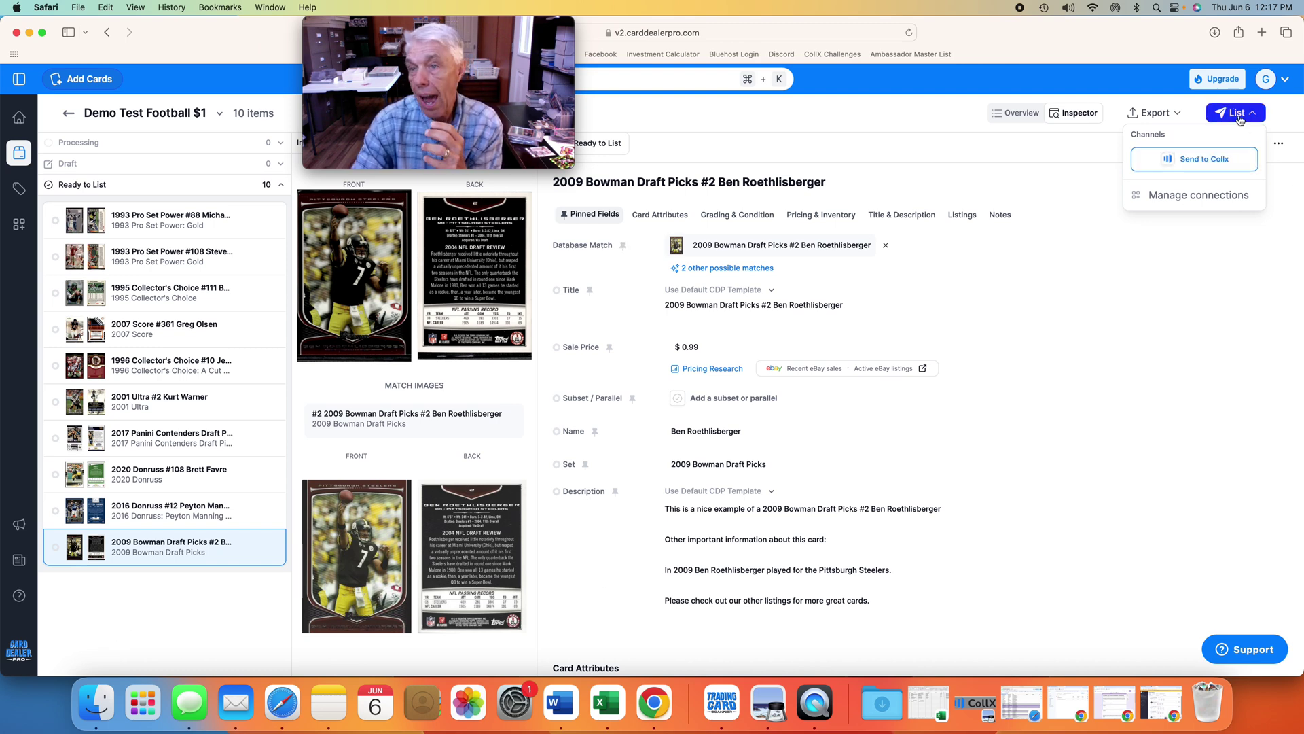
left_click(1199, 160)
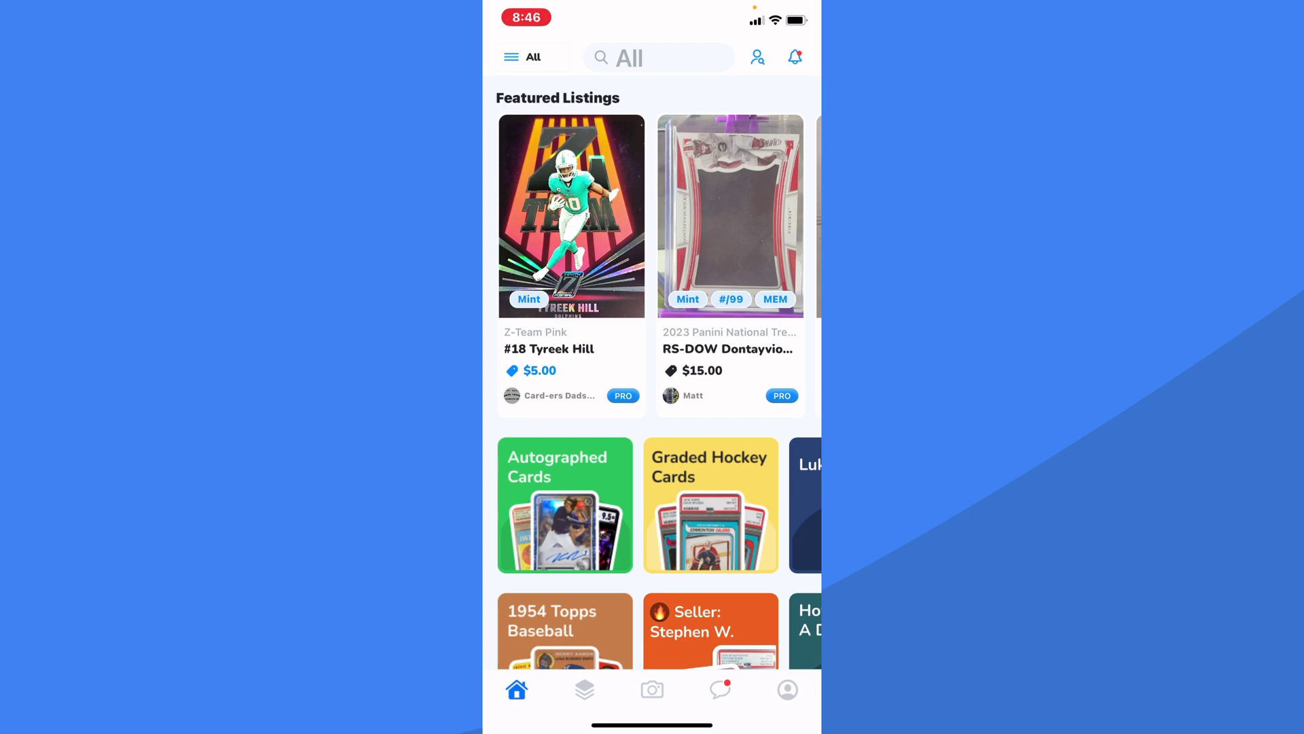
Browse My Collection in CollX and check the Kurt Warner card's $0.99 details
left_click(585, 690)
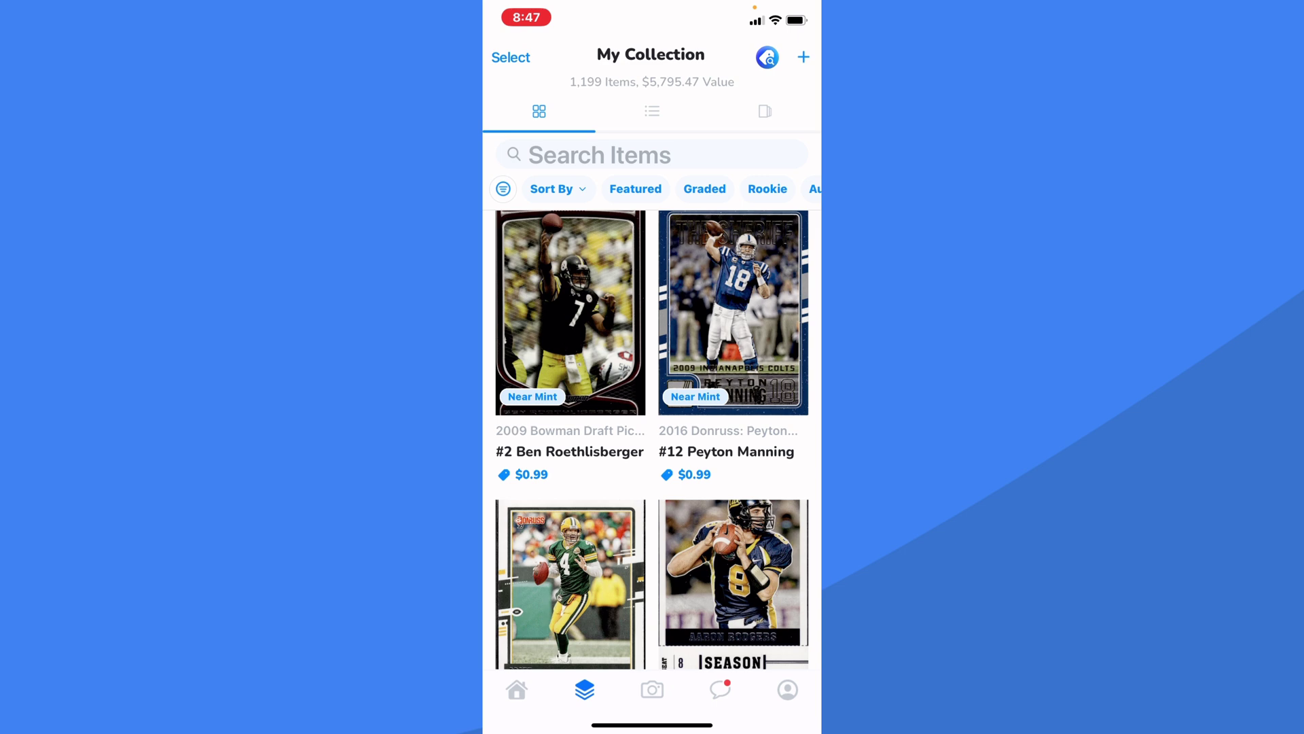
scroll(652, 442, "down", 10)
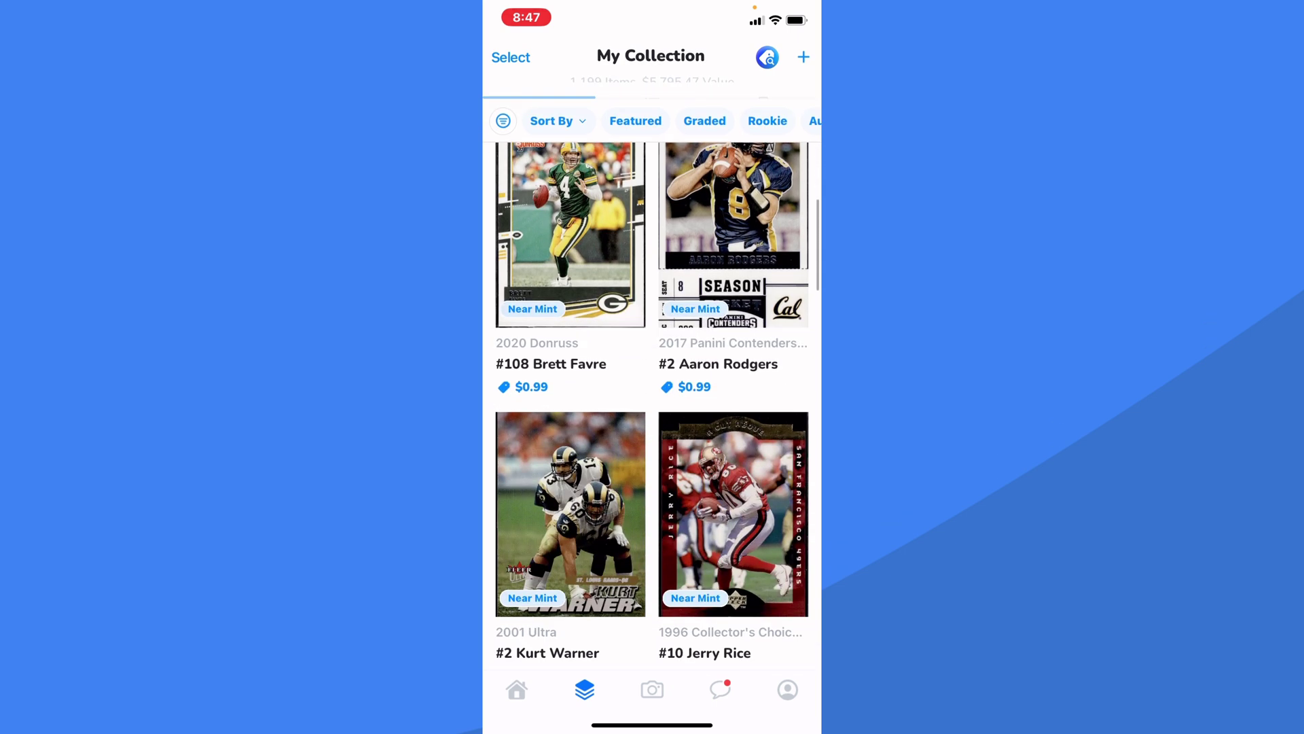
scroll(652, 390, "down", 7)
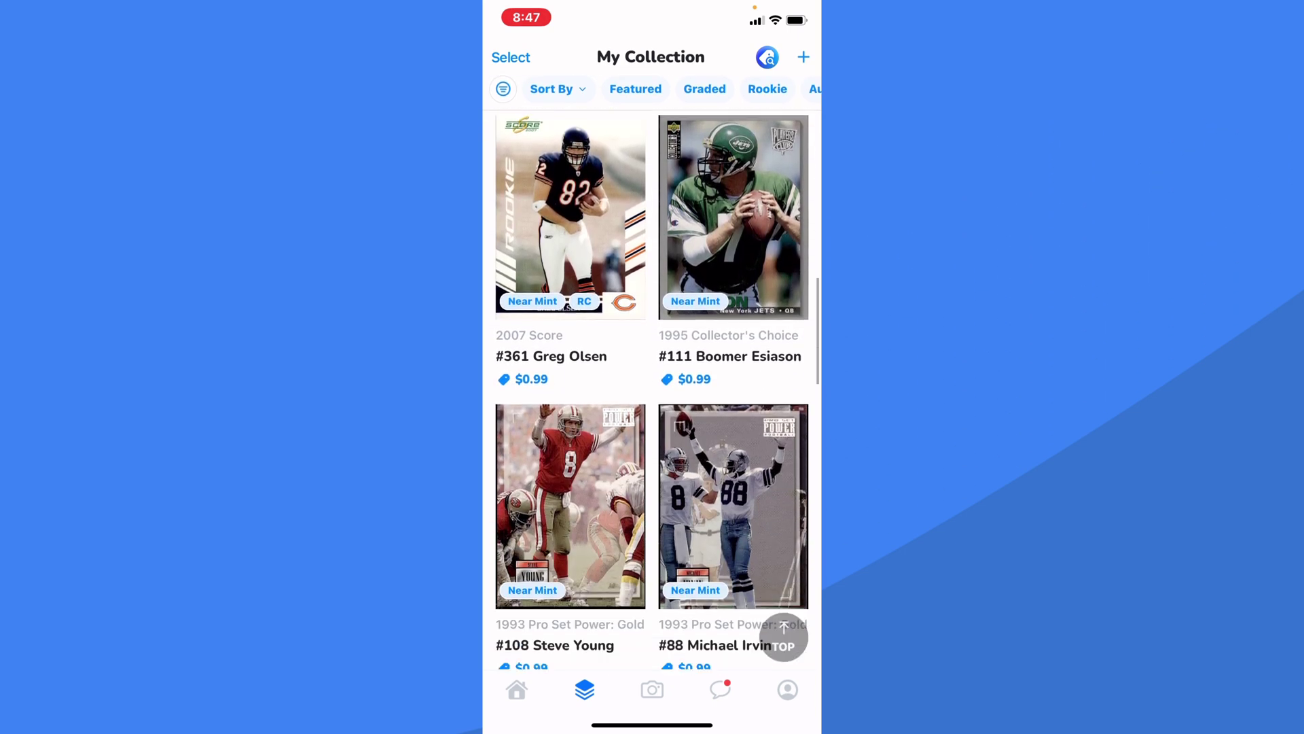
scroll(653, 391, "up", 9)
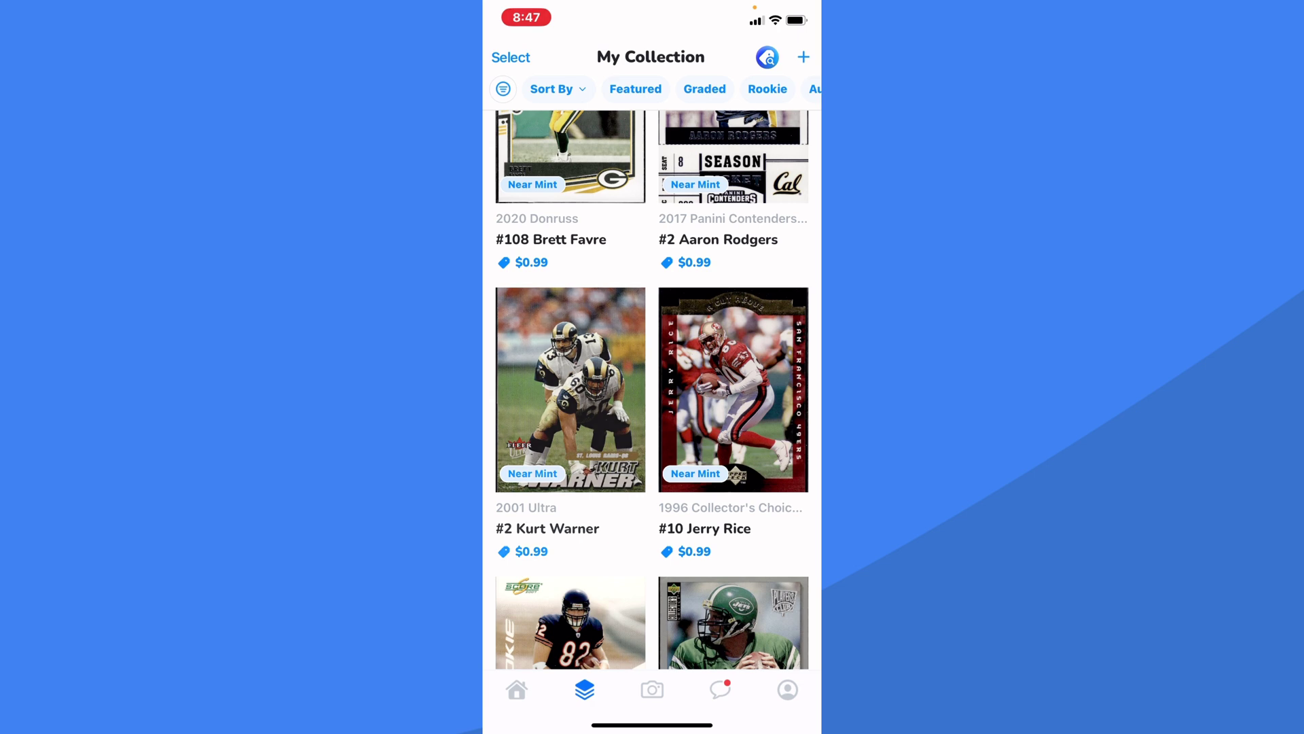
left_click(571, 389)
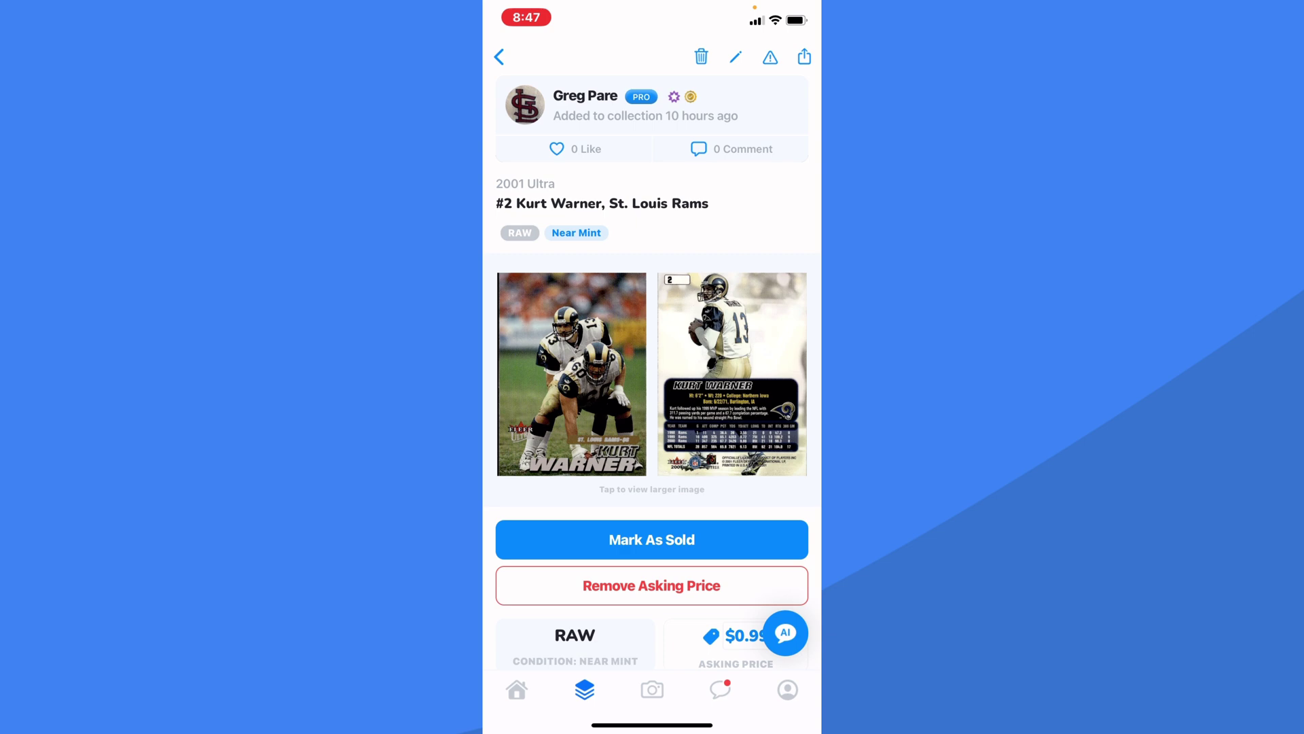
left_click(499, 56)
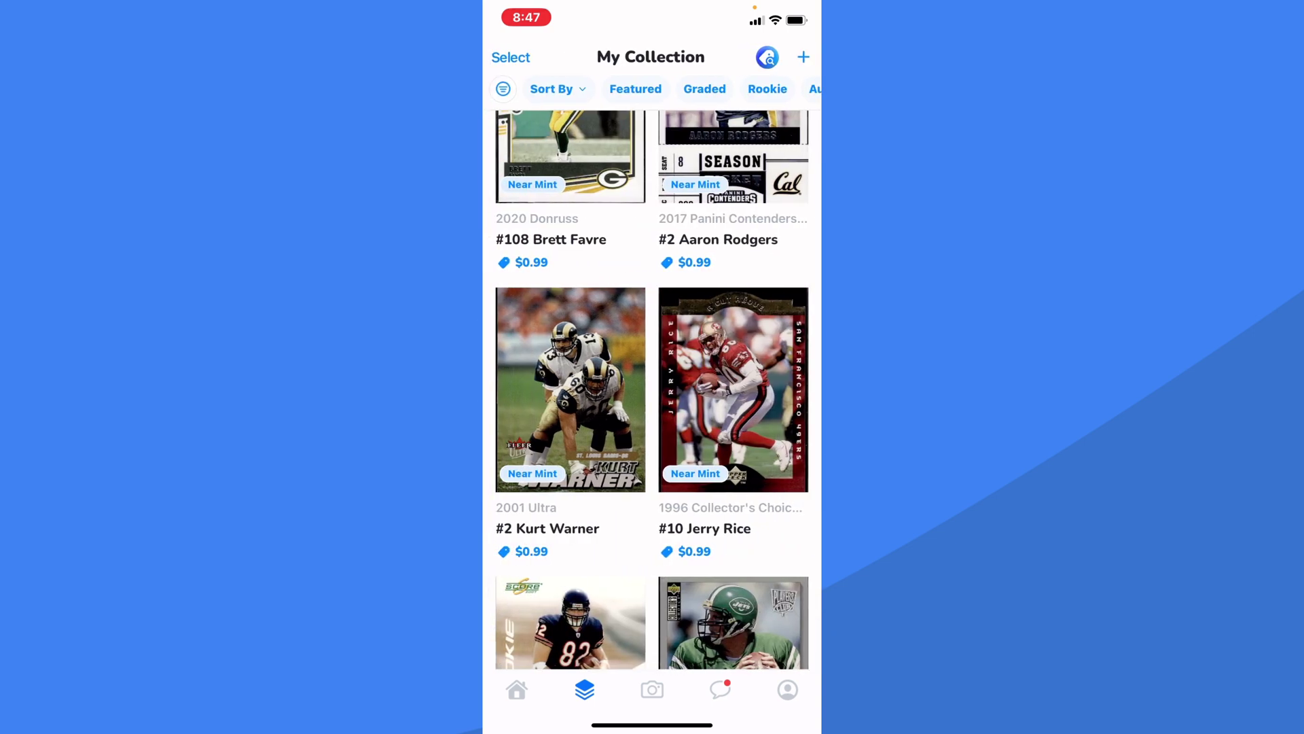